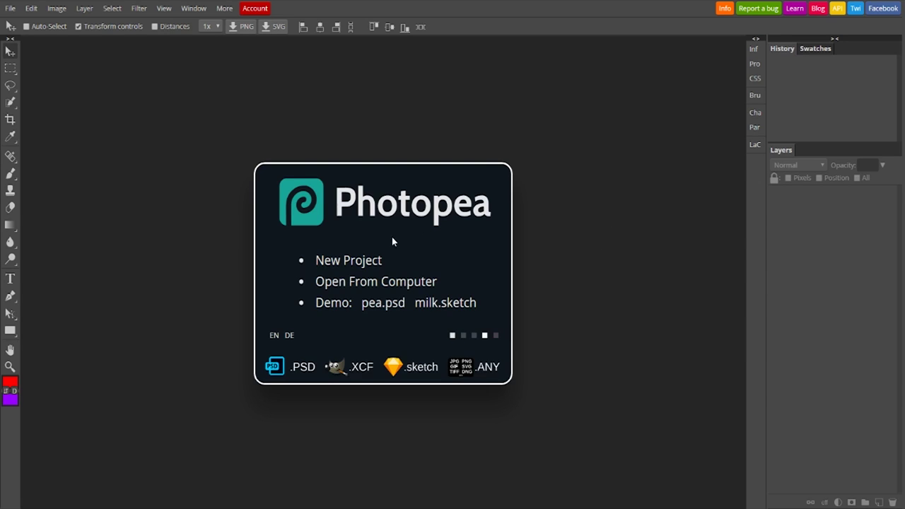
Start a new 1280×720 px project with the DPI set to 200
click(350, 260)
click(145, 164)
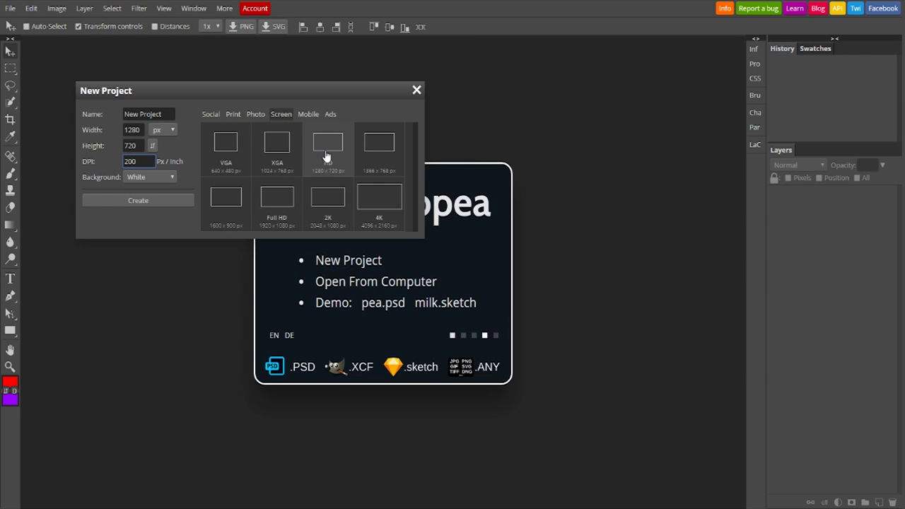
click(152, 180)
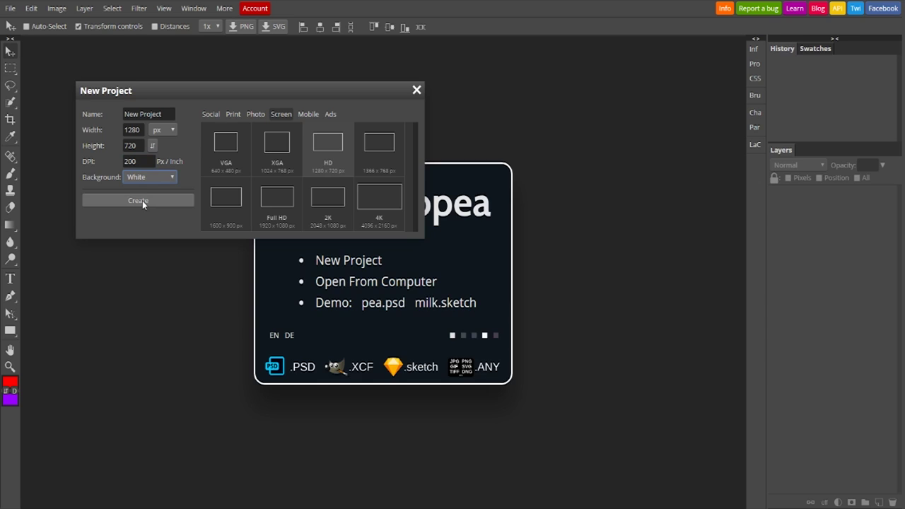
click(143, 200)
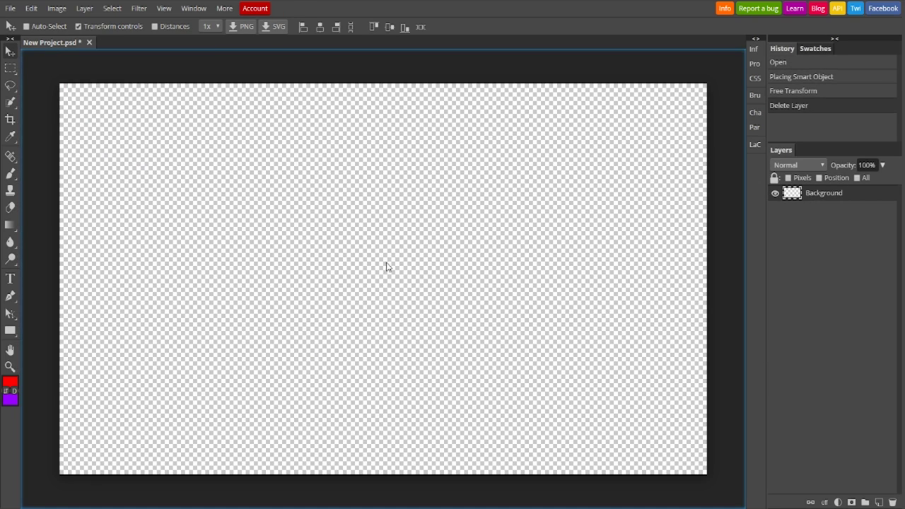
Drop the Photopea start-screen screenshot onto the canvas and scale it to 160% across the width
drag(385, 264, 388, 267)
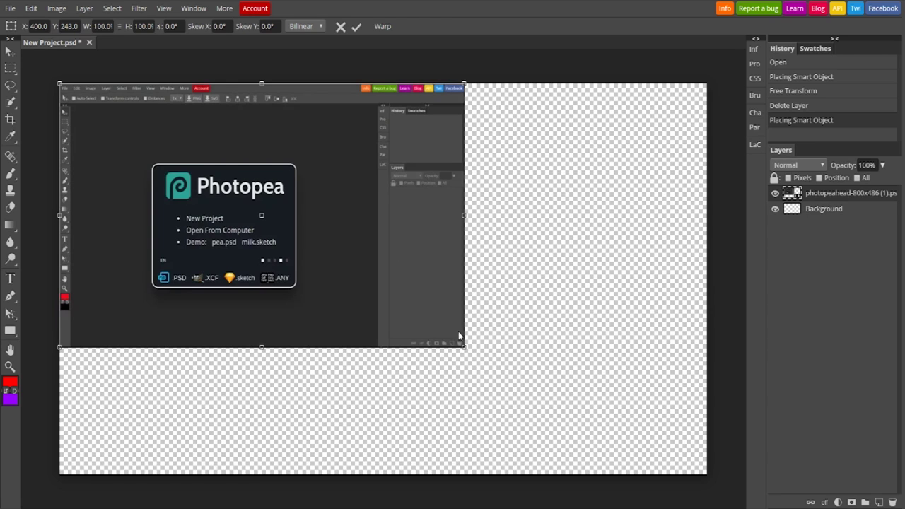
drag(463, 348, 707, 478)
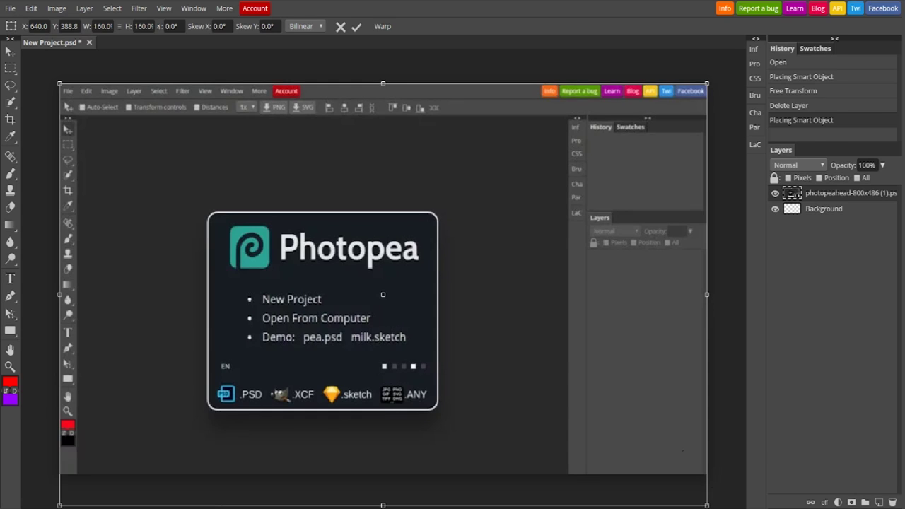
key(Return)
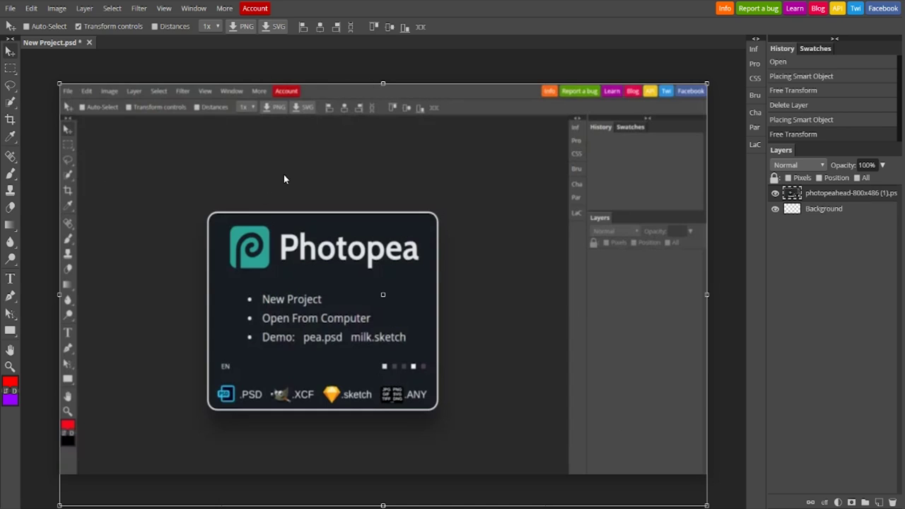
Soften the screenshot with a 6 px Gaussian Blur smart filter, leaving its size unchanged
click(138, 9)
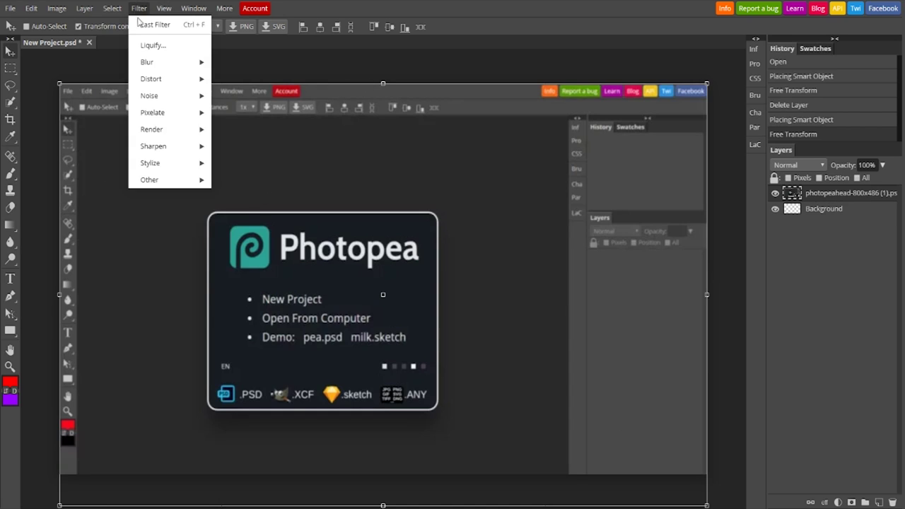
mouse_move(149, 61)
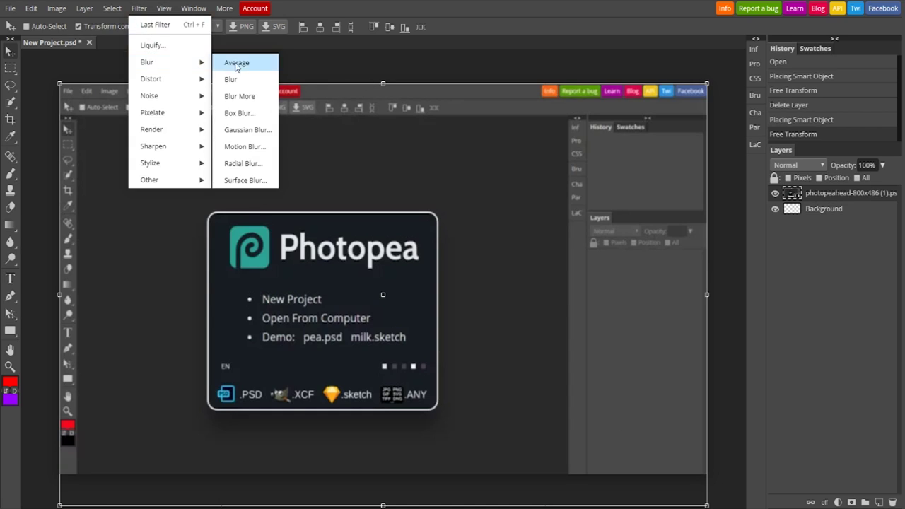
click(245, 130)
mouse_move(104, 132)
mouse_down()
mouse_move(89, 130)
mouse_move(186, 132)
mouse_move(80, 131)
mouse_move(91, 133)
mouse_up()
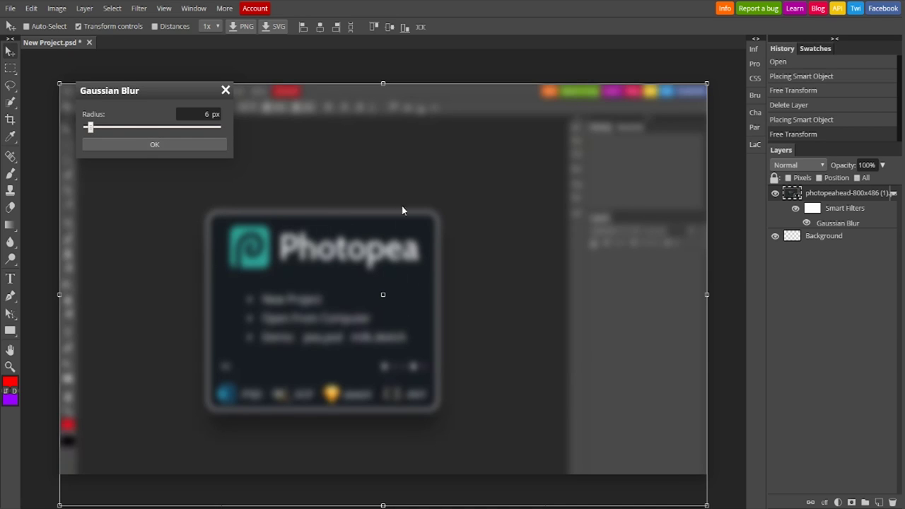
click(152, 147)
key(ctrl+t)
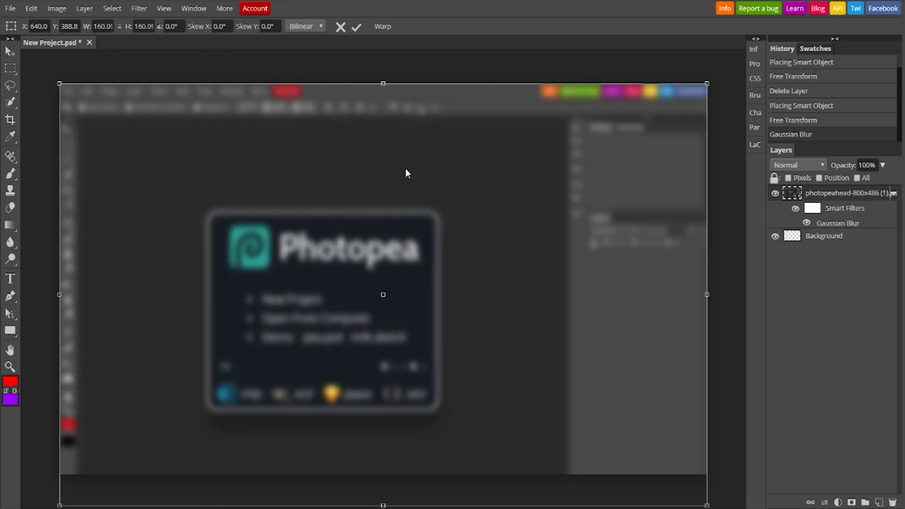
key(Return)
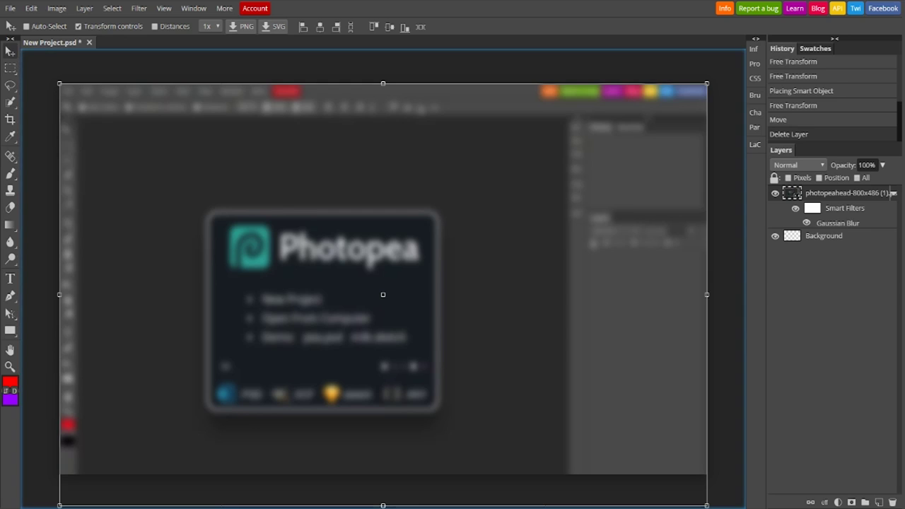
Place the flashnobox logo image and move it to the upper-left of the canvas
drag(0, 263, 301, 263)
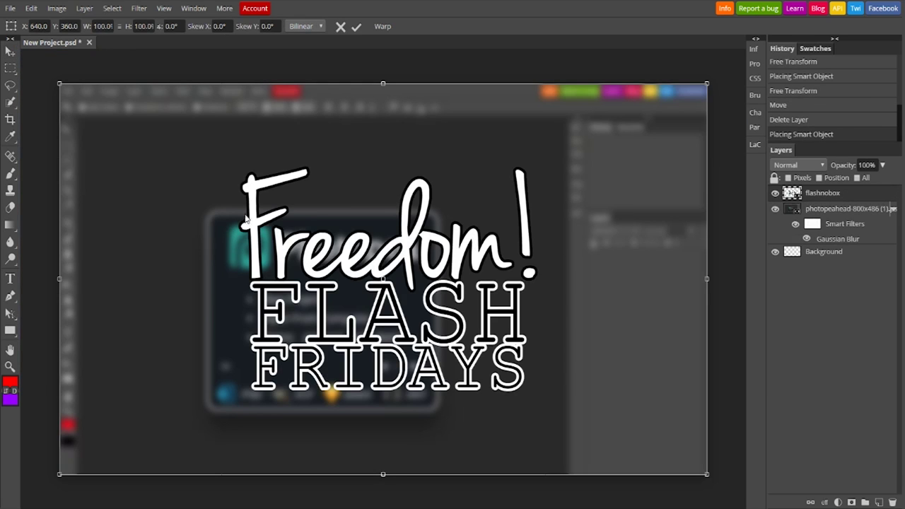
click(10, 51)
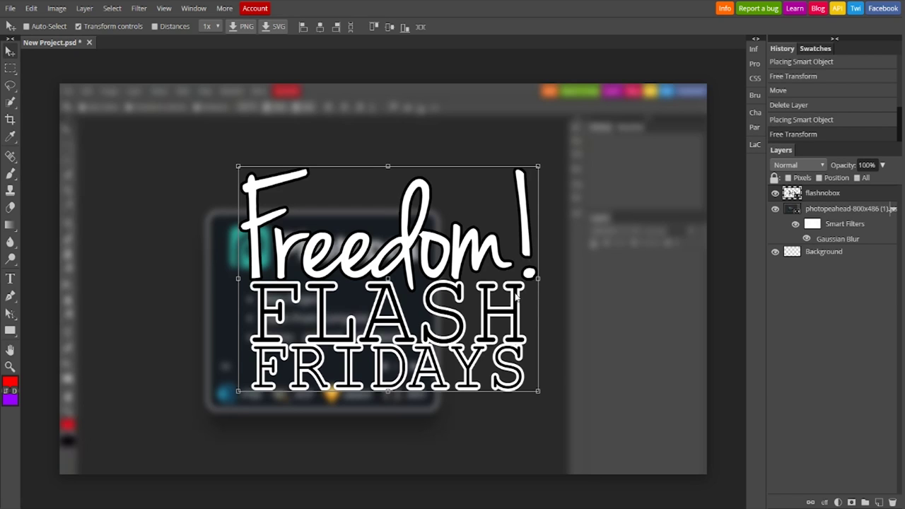
drag(516, 298, 339, 220)
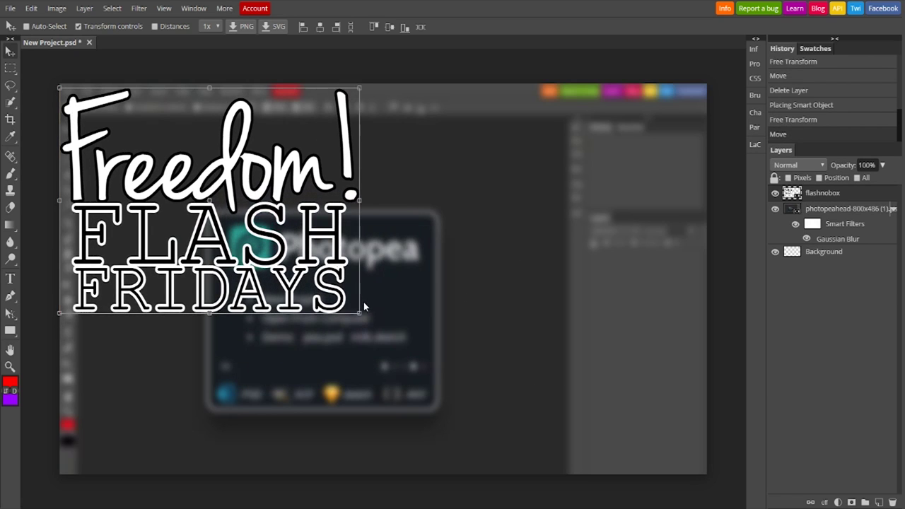
Scale the logo down to 70.3% and tilt it -2°
key(ctrl+t)
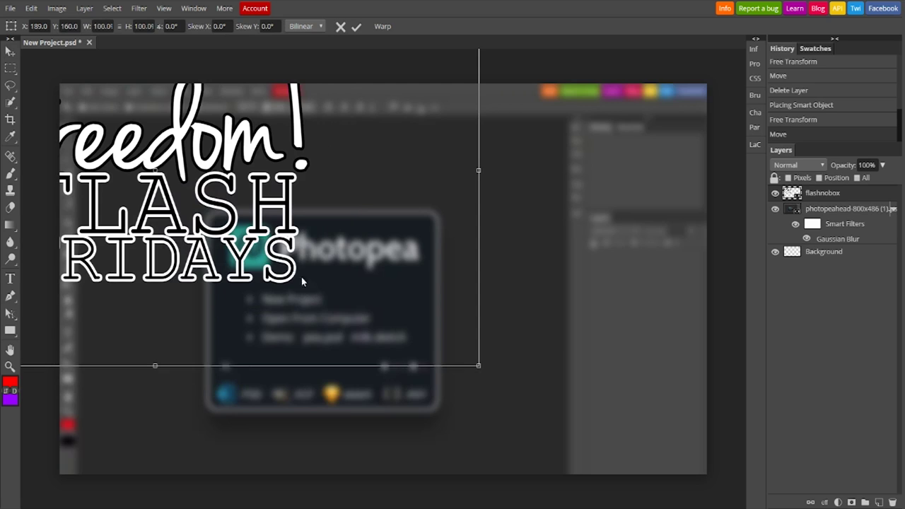
drag(306, 280, 392, 328)
drag(565, 414, 413, 309)
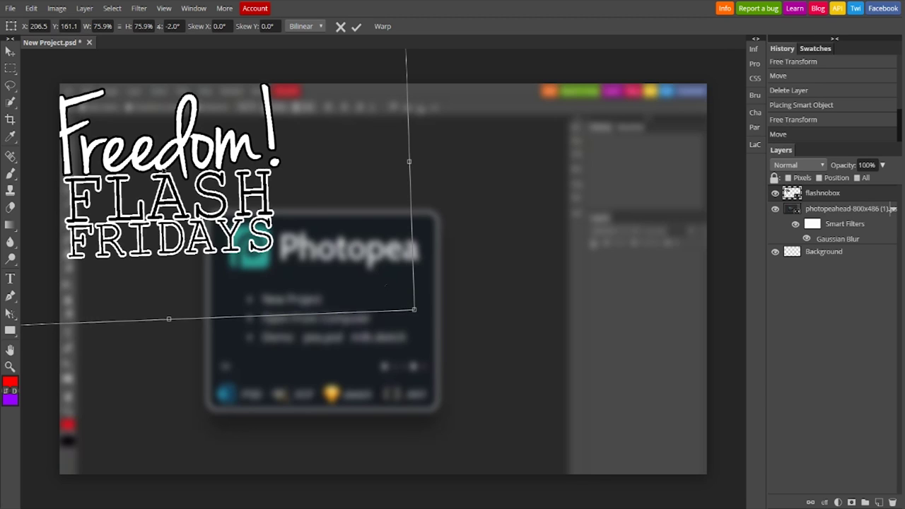
drag(413, 309, 375, 292)
drag(236, 183, 254, 190)
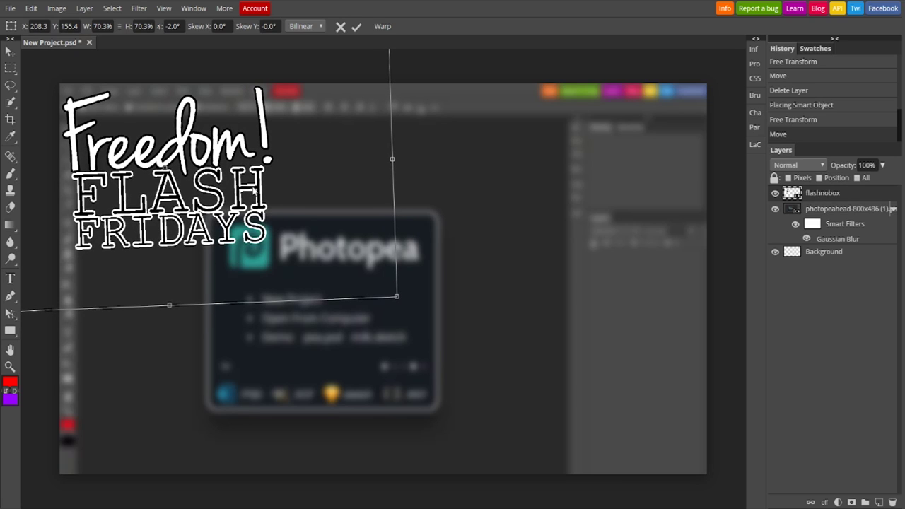
key(Return)
right_click(10, 68)
click(43, 70)
Create a black '#2' text layer beside the logo
key(v)
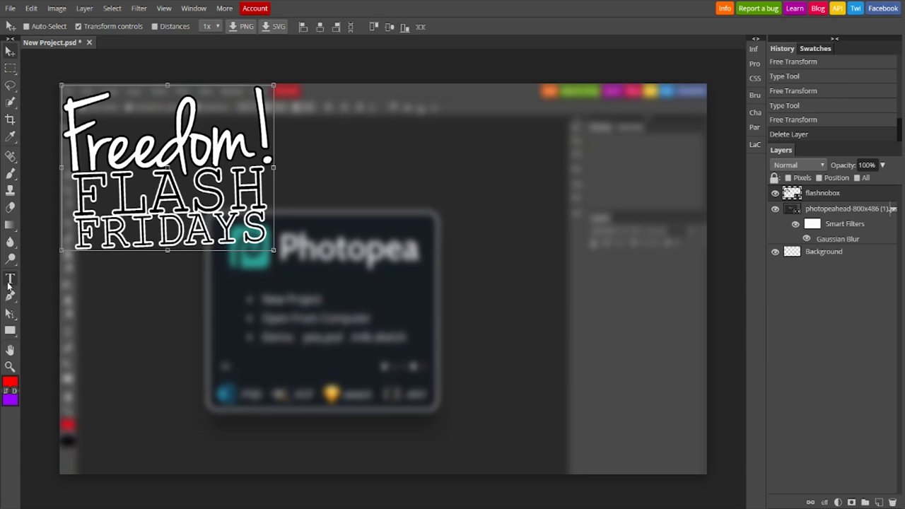
click(10, 282)
click(305, 188)
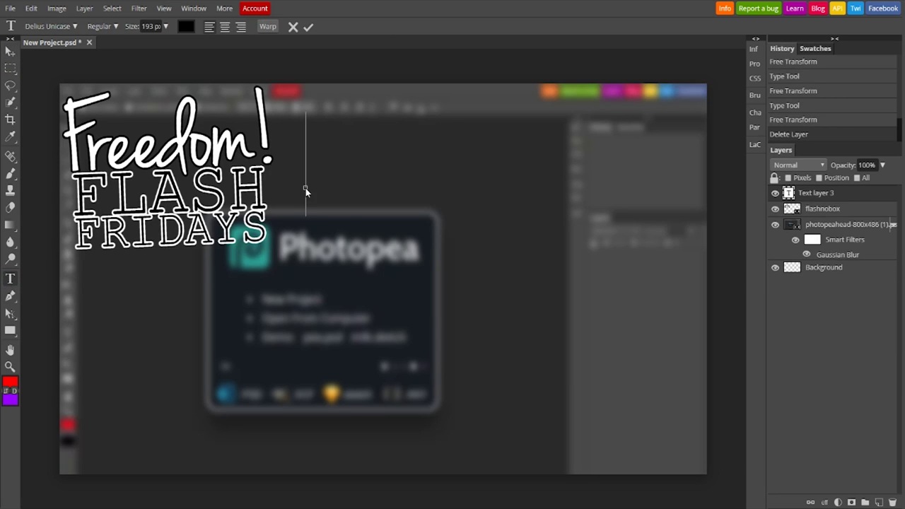
text(#2)
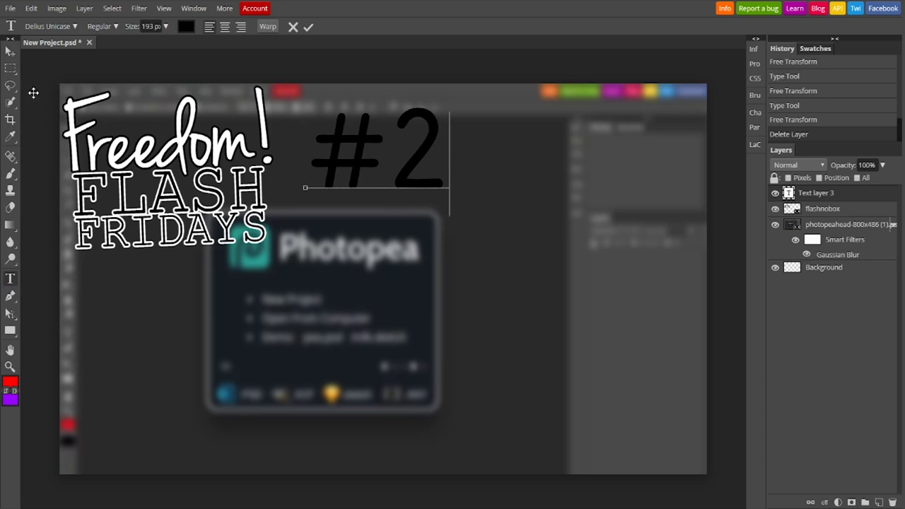
right_click(11, 62)
click(9, 51)
Move '#2' next to the logo, tilt it -1.8° and scale it to 83.3%
drag(403, 180, 368, 202)
drag(419, 182, 378, 198)
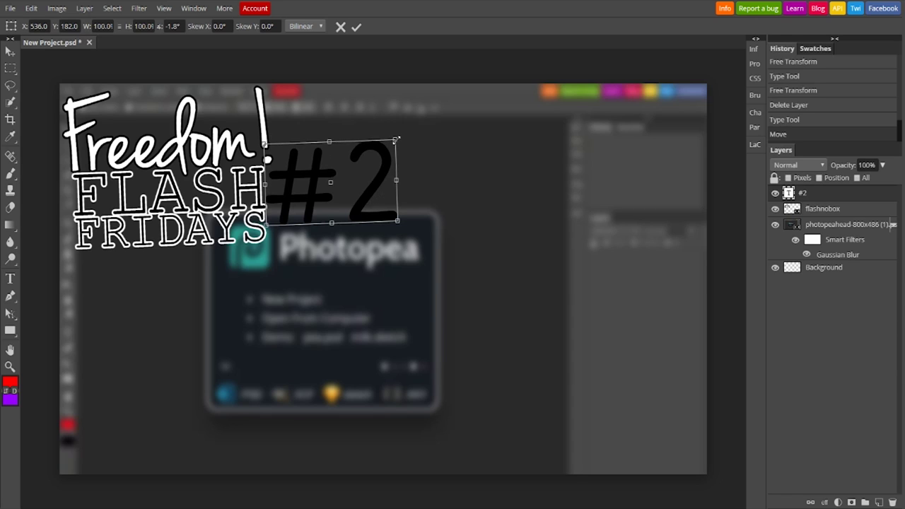
drag(398, 137, 362, 170)
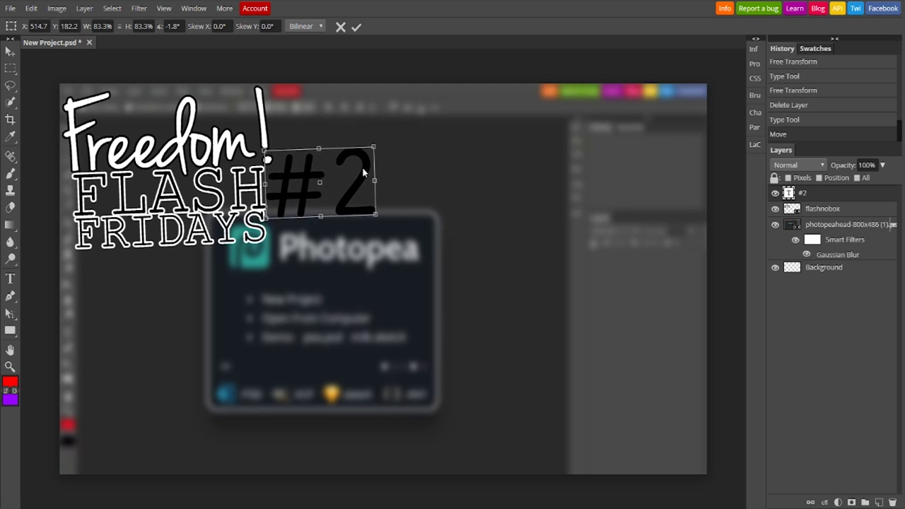
key(Return)
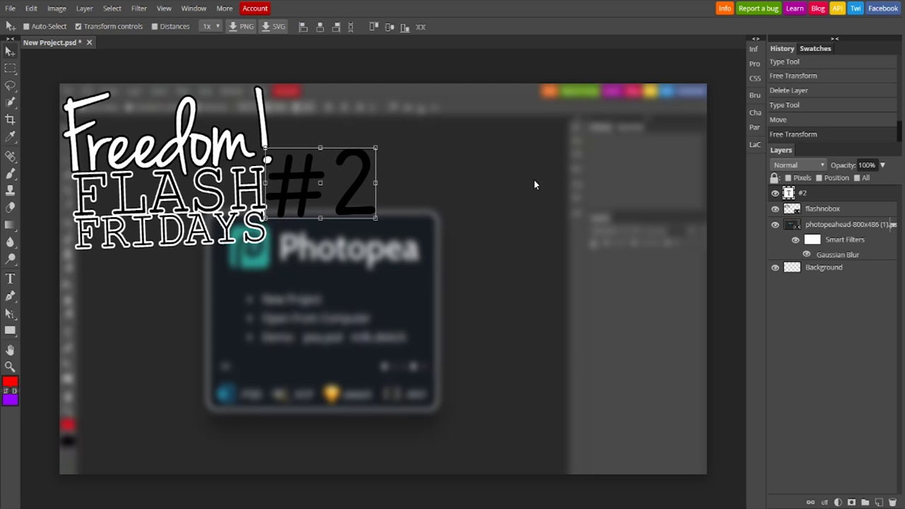
right_click(10, 67)
Add a 3 px white (ffffff) Stroke layer style to the '#2' text
click(56, 68)
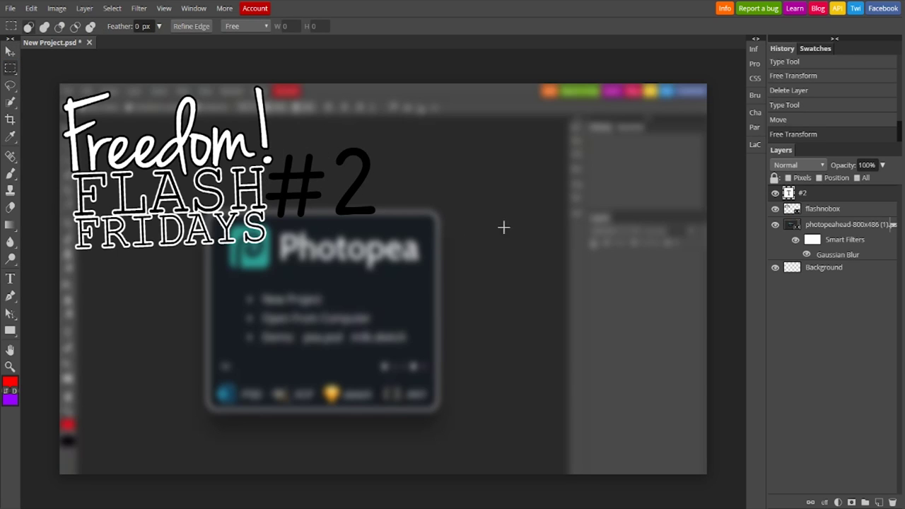
click(824, 501)
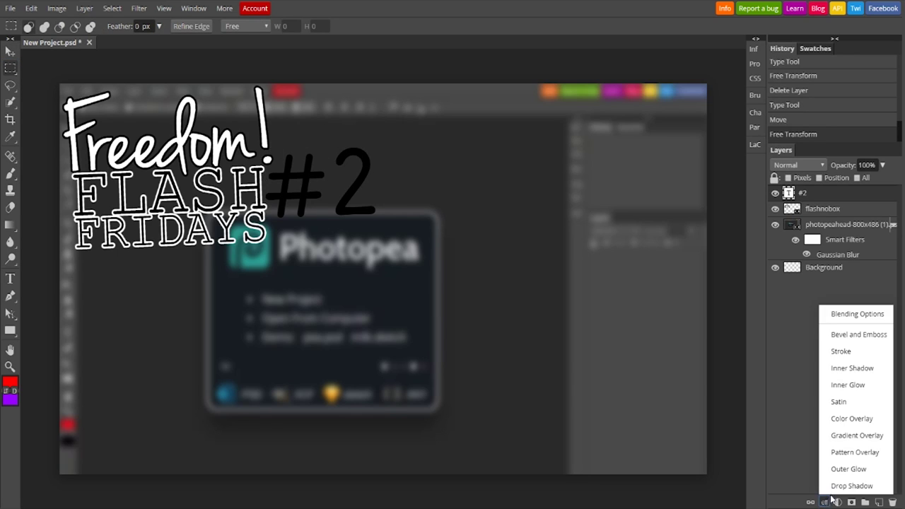
click(841, 358)
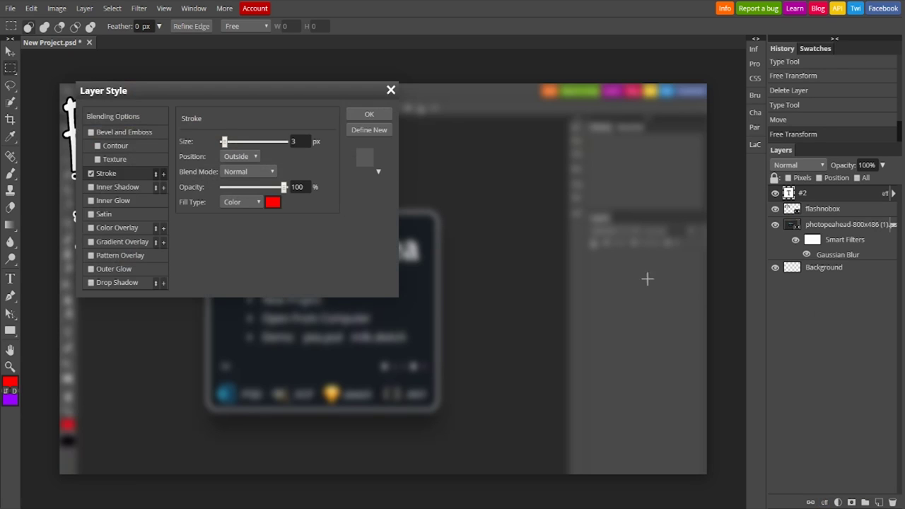
drag(339, 91, 669, 66)
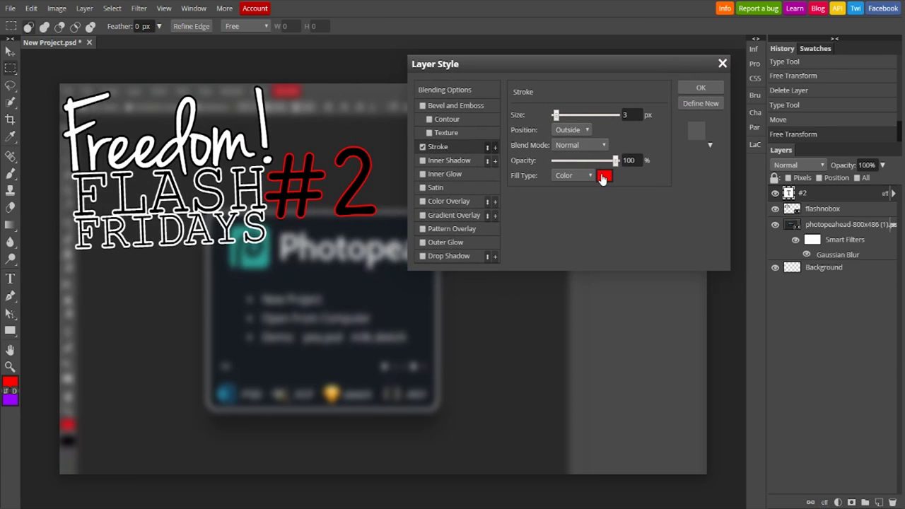
click(604, 176)
click(83, 107)
drag(259, 96, 655, 216)
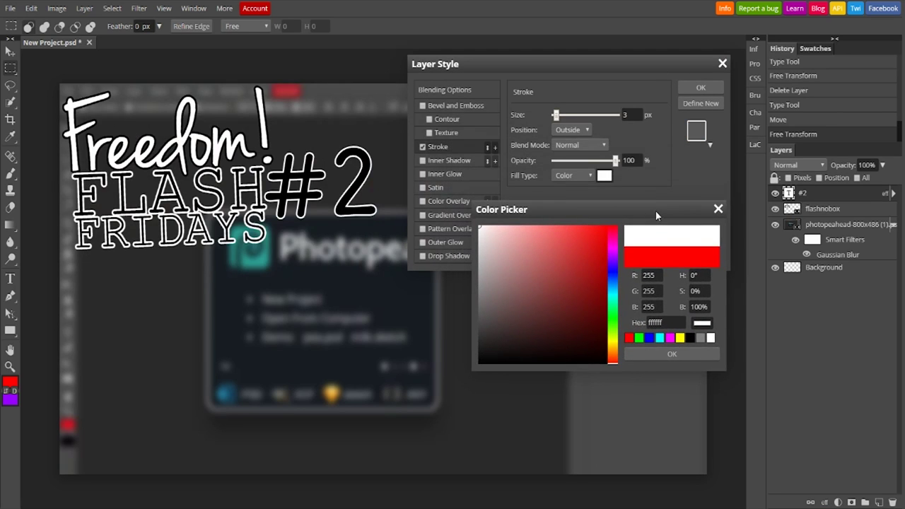
click(671, 354)
click(700, 87)
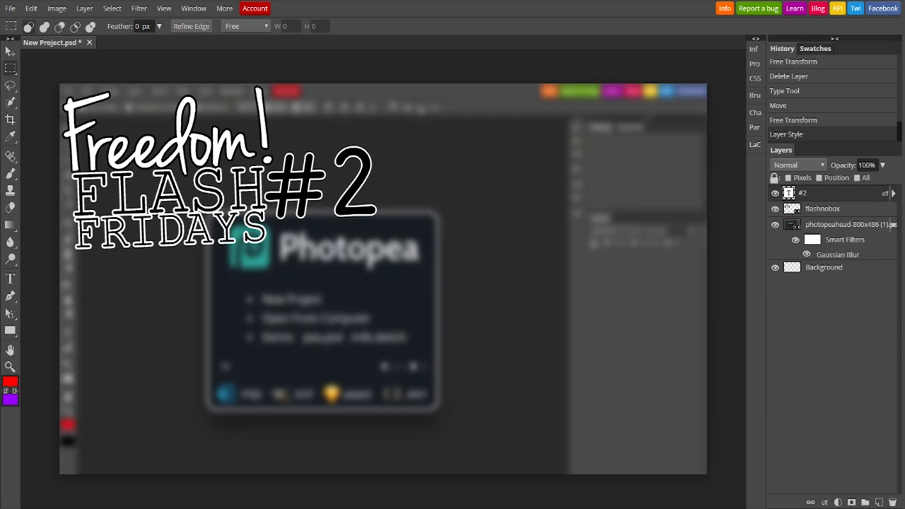
Place icon256 below the title, tilt it -2.3° and enlarge it to about 133%
drag(503, 353, 502, 350)
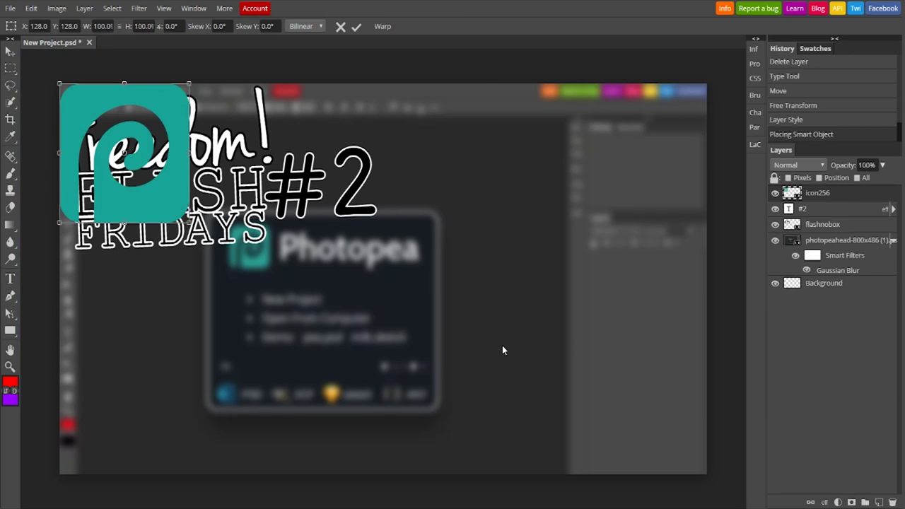
drag(135, 205, 148, 379)
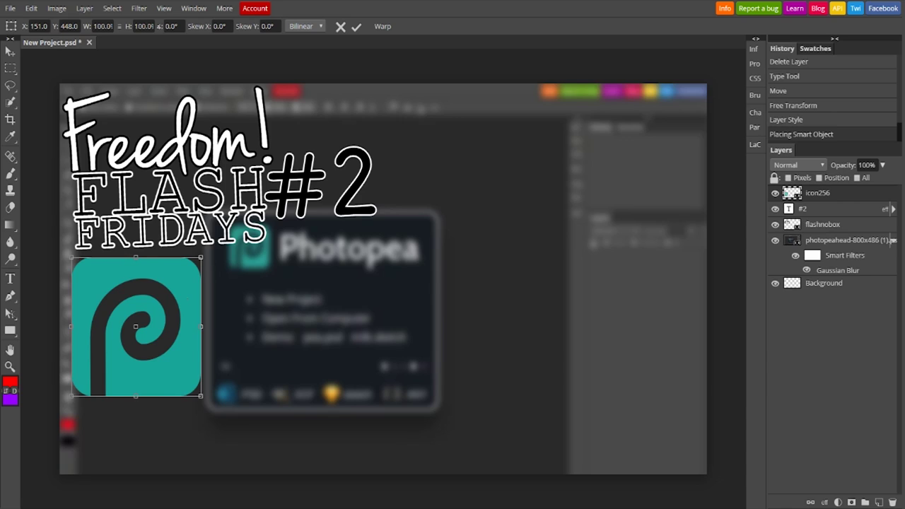
drag(212, 409, 215, 402)
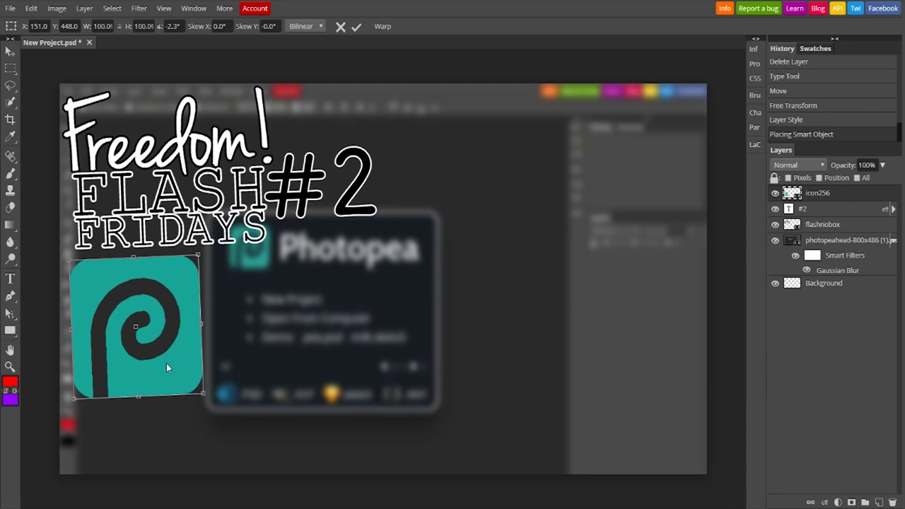
drag(203, 393, 242, 426)
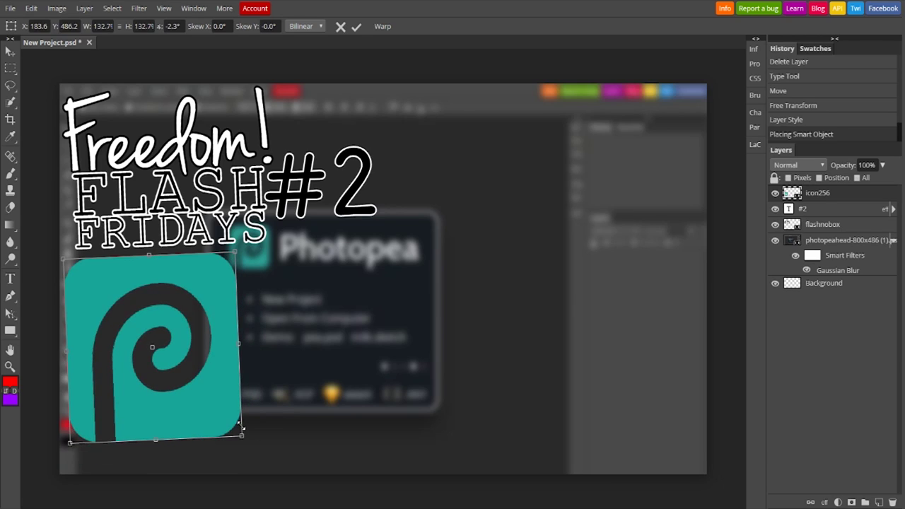
key(Return)
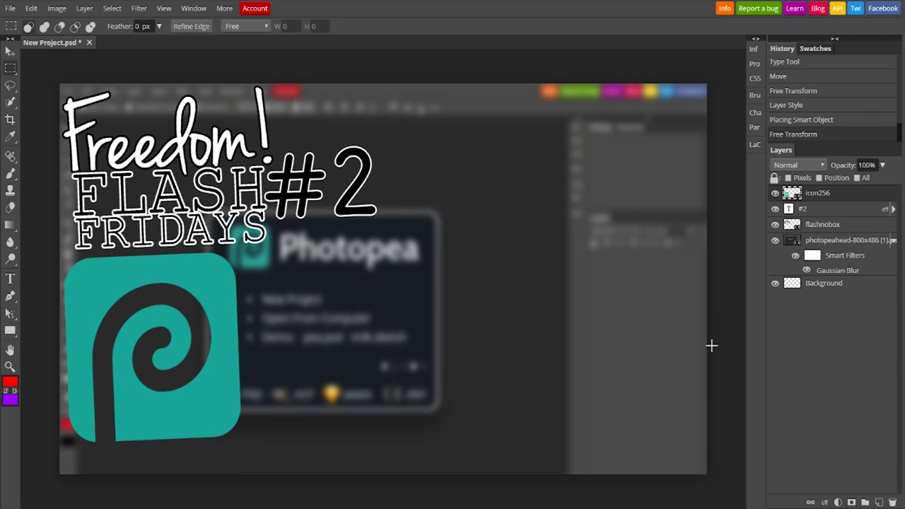
Apply a 3 px white Stroke layer style to the icon256 layer
click(823, 502)
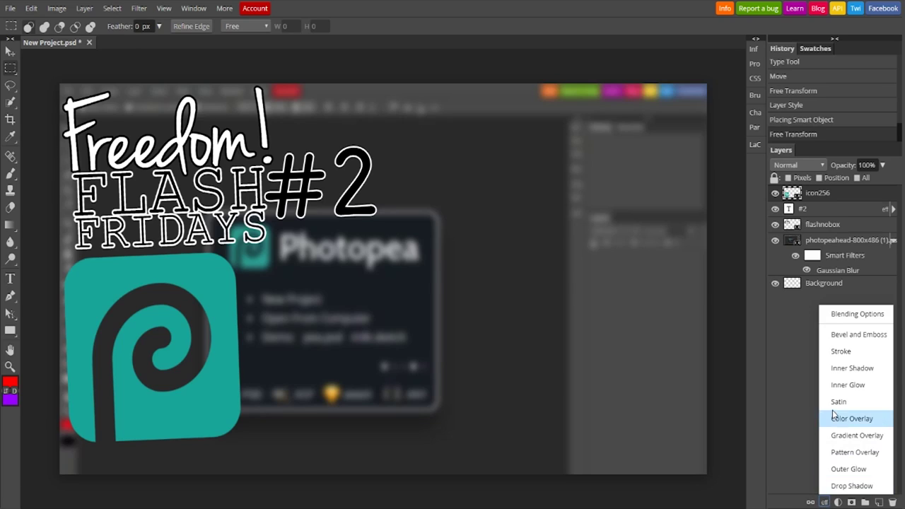
click(840, 351)
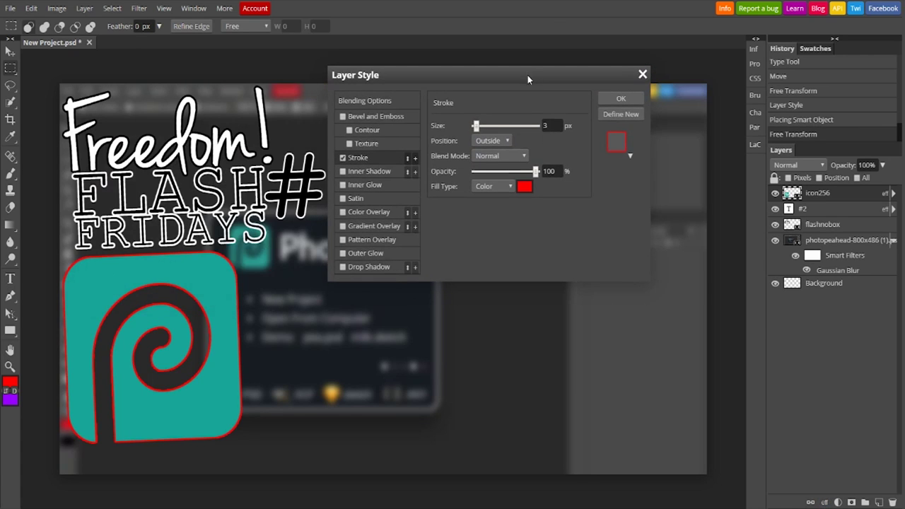
click(524, 186)
click(84, 108)
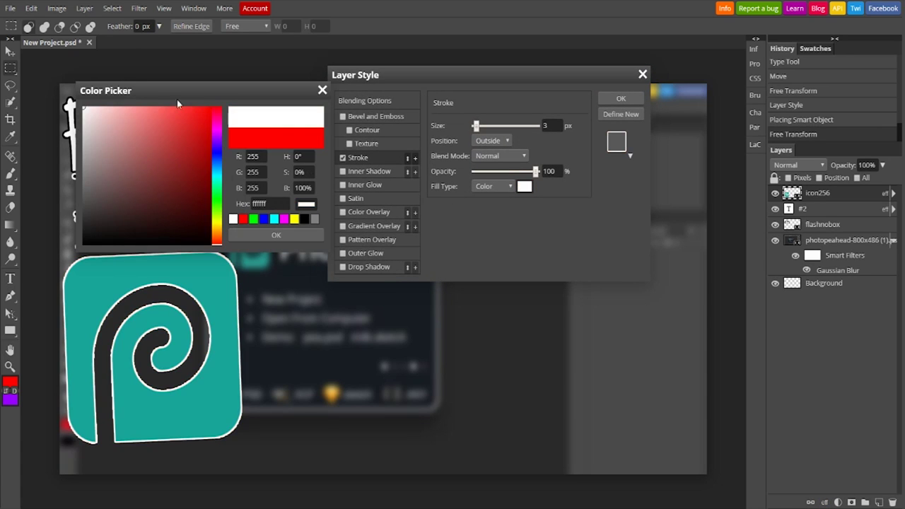
click(277, 235)
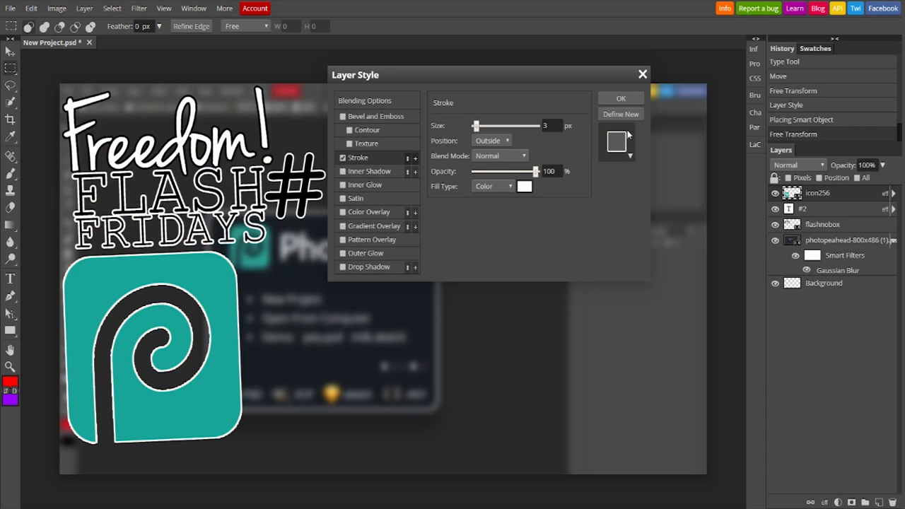
click(621, 99)
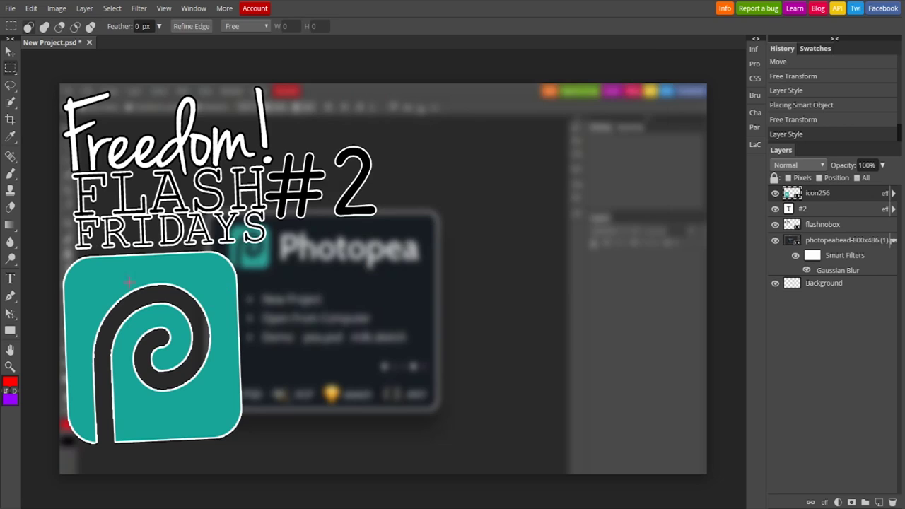
Add a Fira Sans text layer right of the icon reading 'Photopea'
key(t)
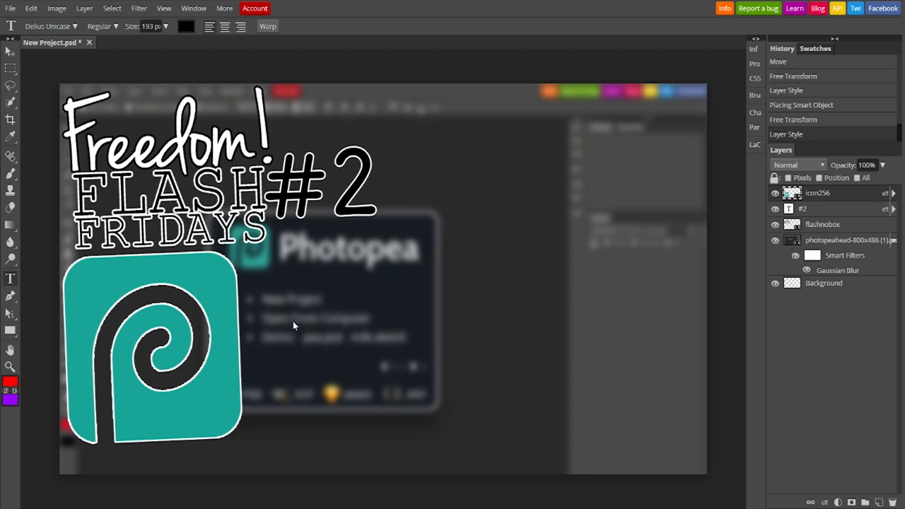
click(266, 366)
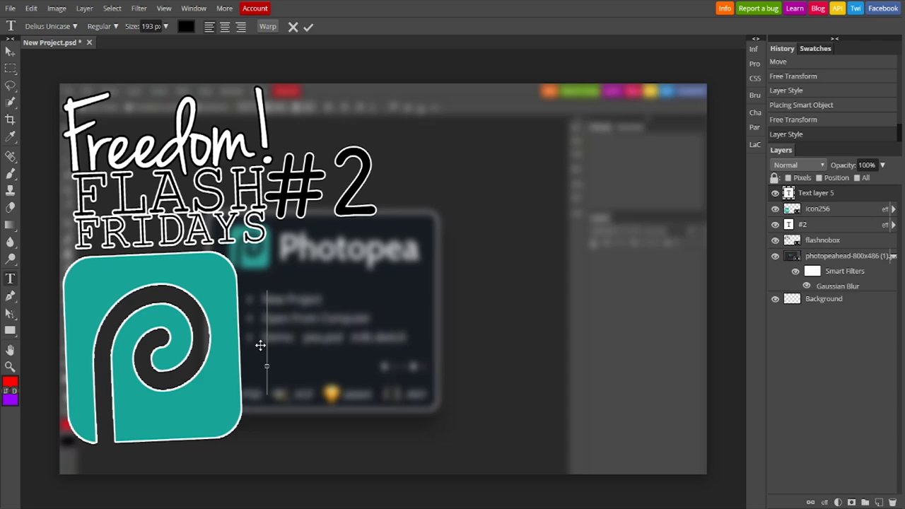
click(75, 28)
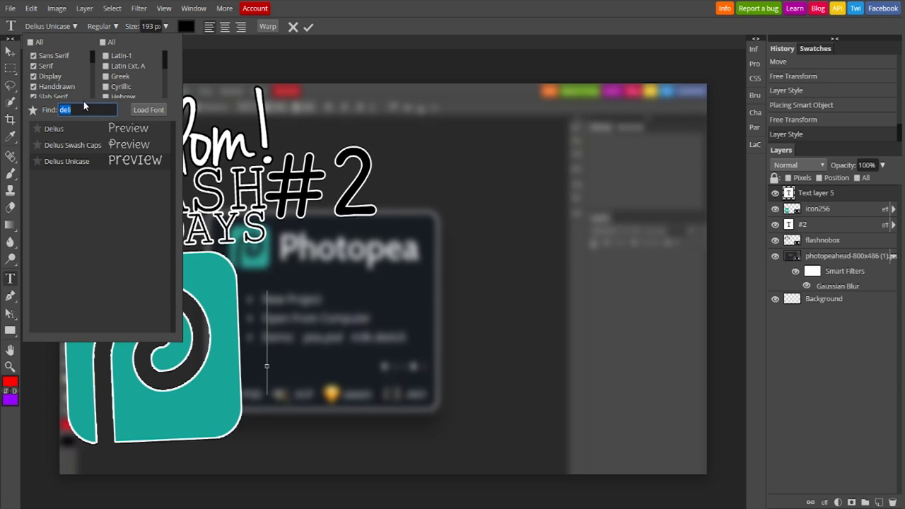
text(fira sans)
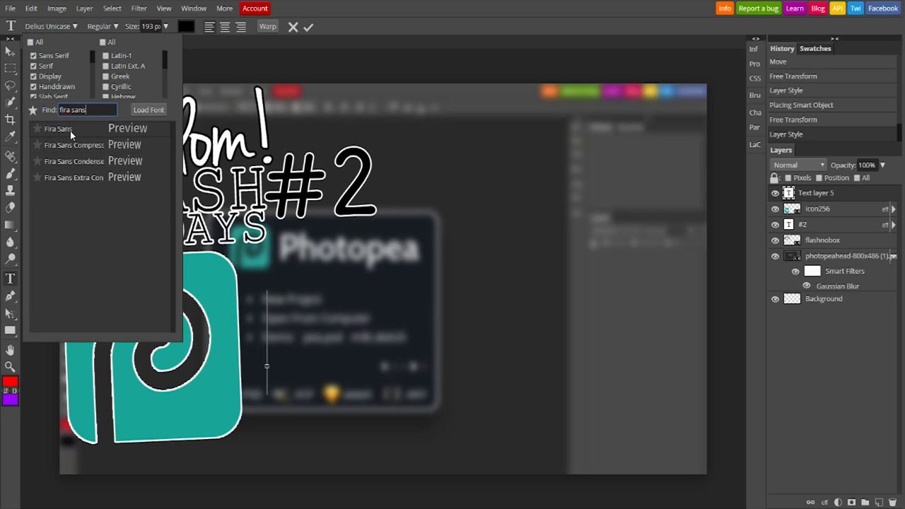
click(70, 131)
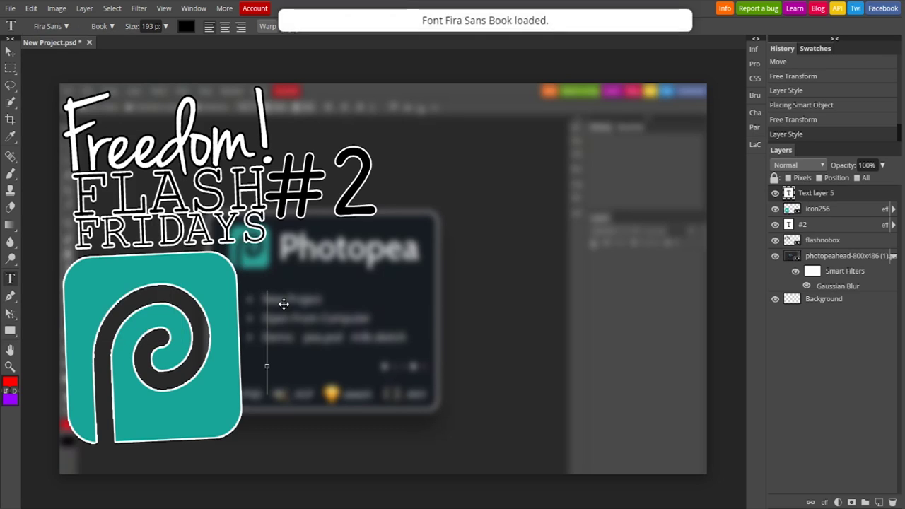
text(P)
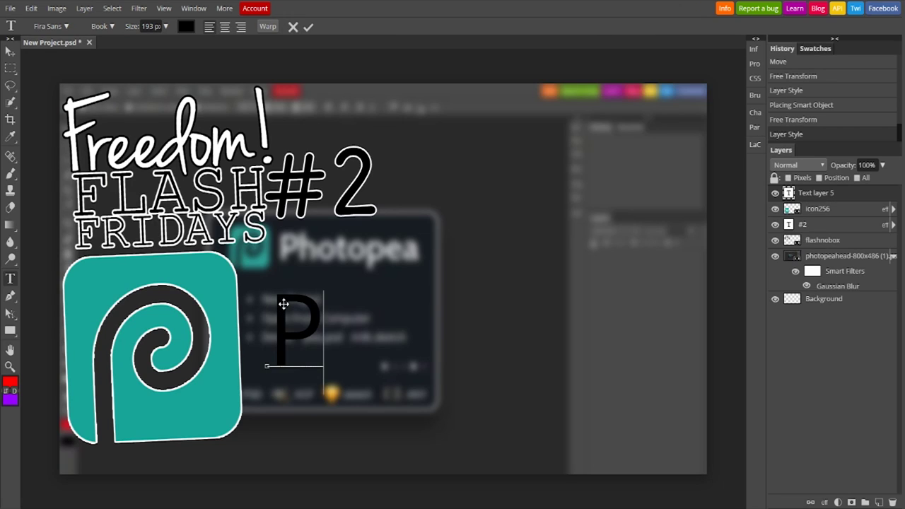
text(hoto)
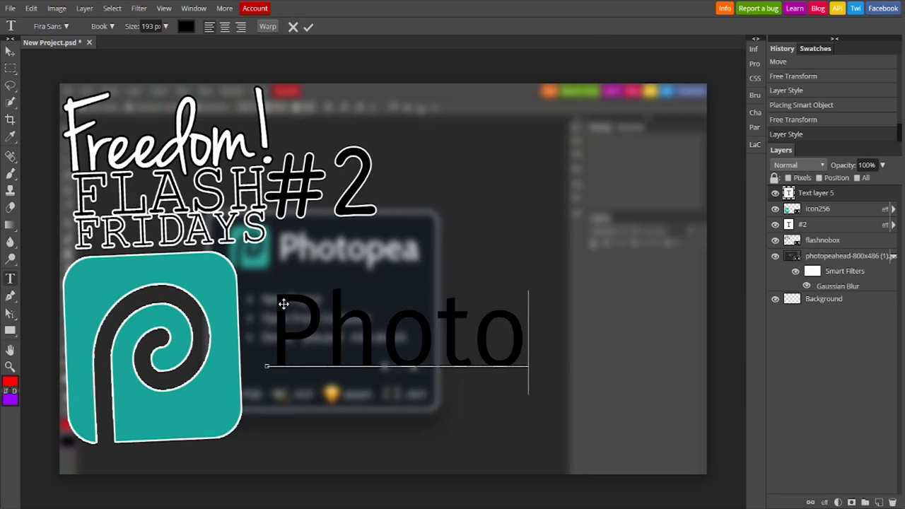
text(pea)
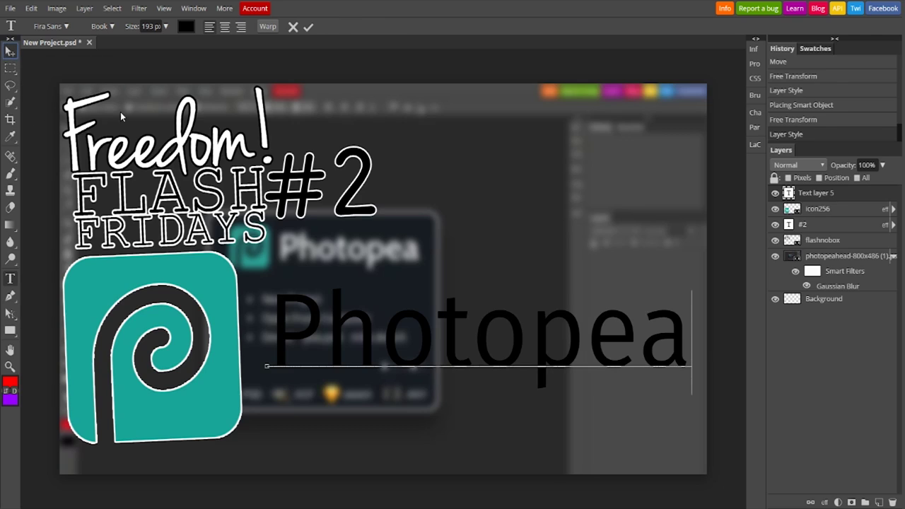
Position the 'Photopea' text beside the icon, tilted -2.7° and scaled to 110.7%
click(10, 51)
drag(392, 337, 372, 386)
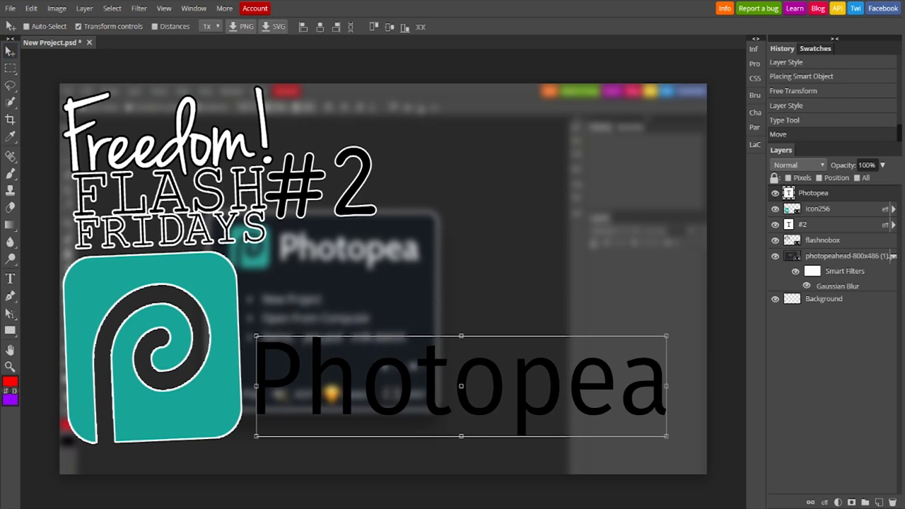
key(ctrl+t)
drag(434, 302, 432, 302)
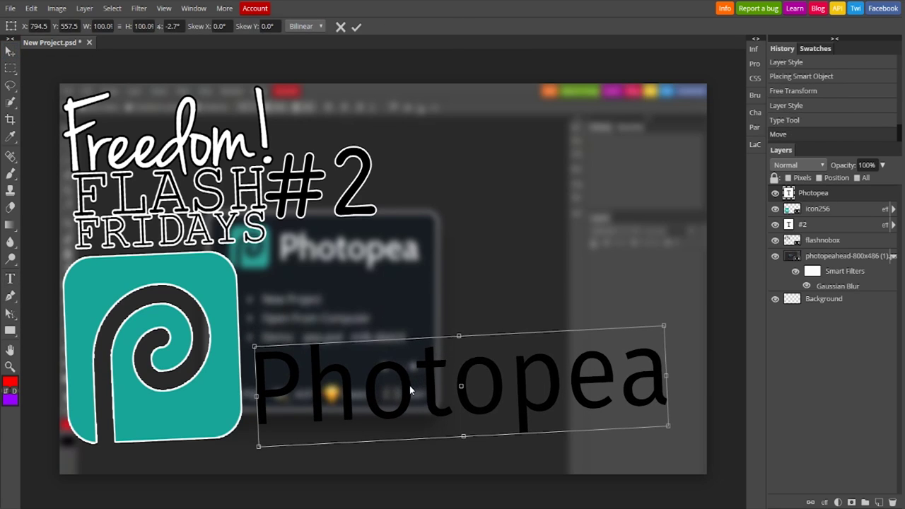
drag(414, 388, 401, 389)
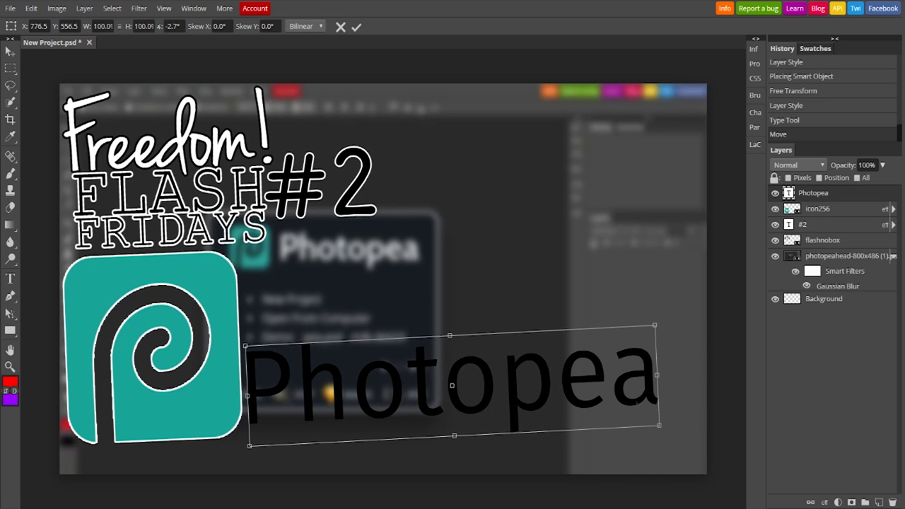
drag(661, 427, 705, 435)
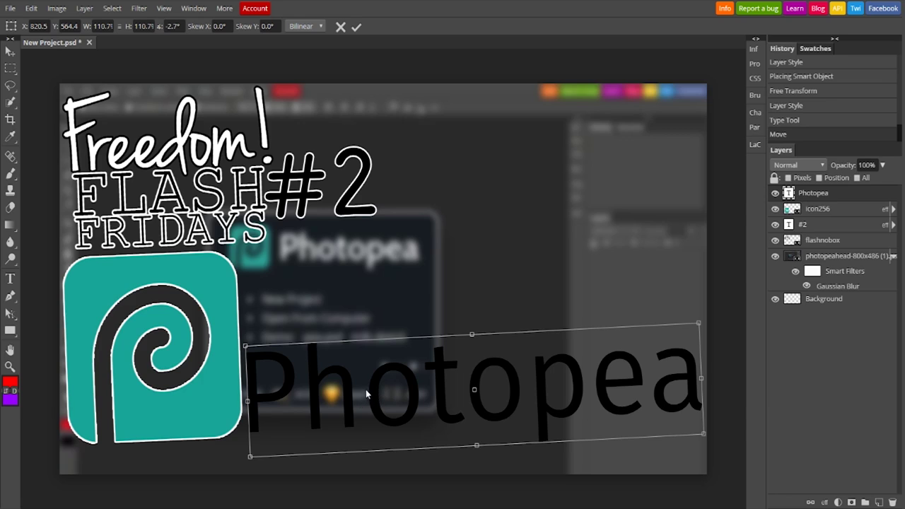
drag(372, 392, 372, 373)
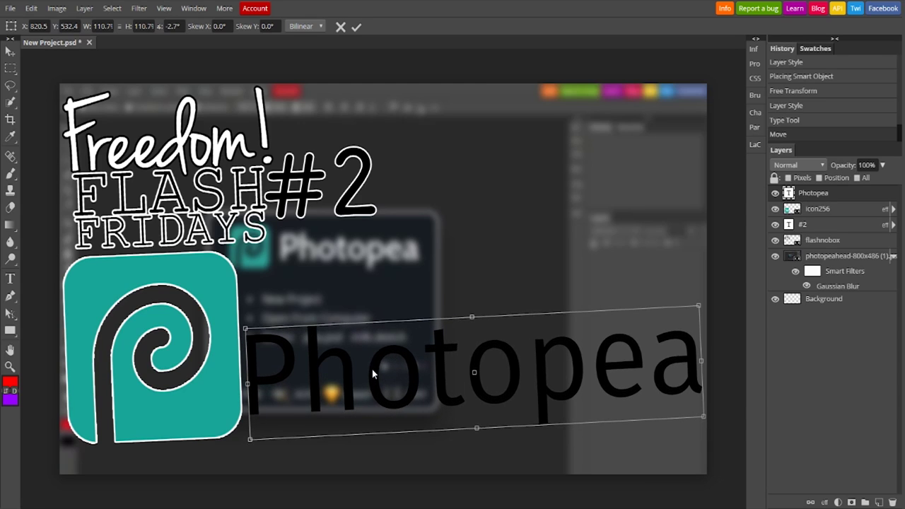
key(Return)
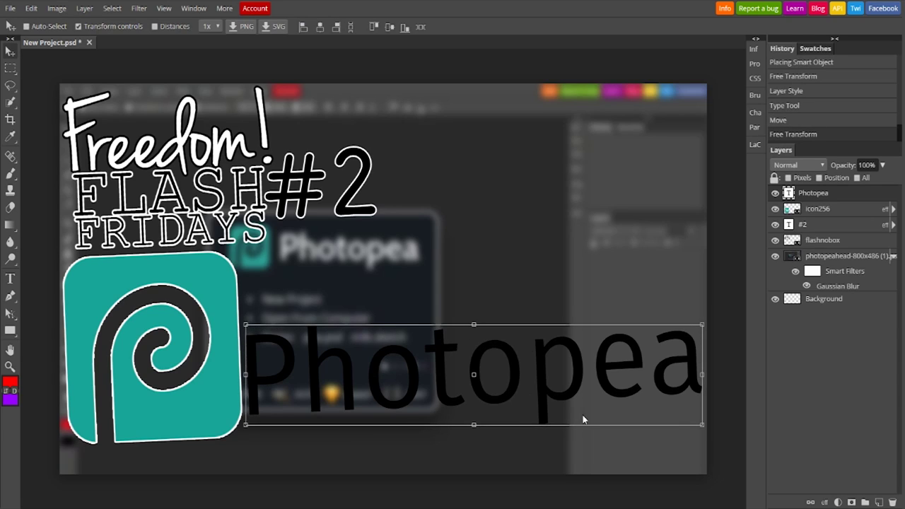
Add a 3 px white Stroke effect to the black Photopea title text
click(823, 501)
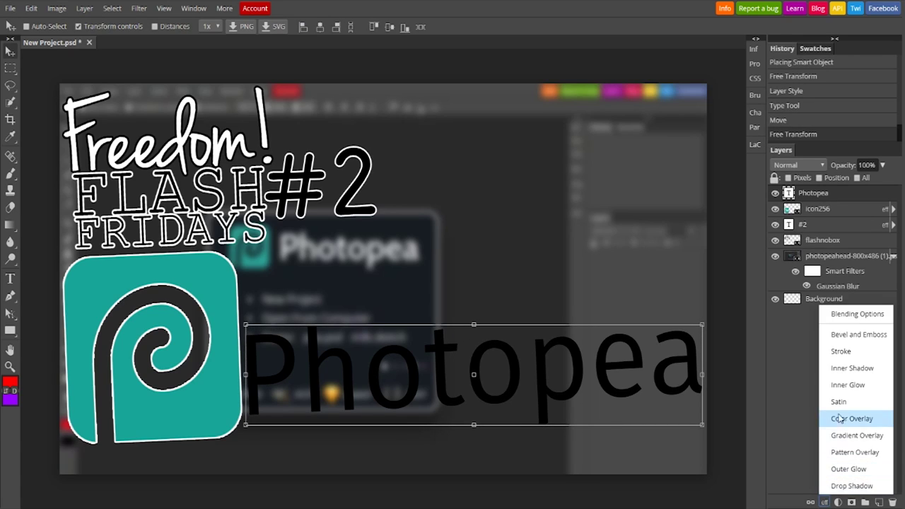
click(840, 351)
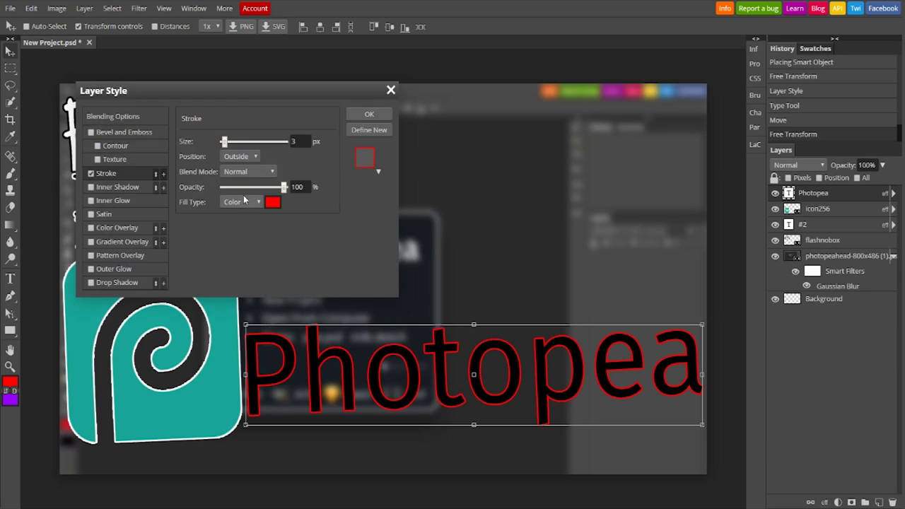
click(272, 202)
drag(184, 197, 17, 63)
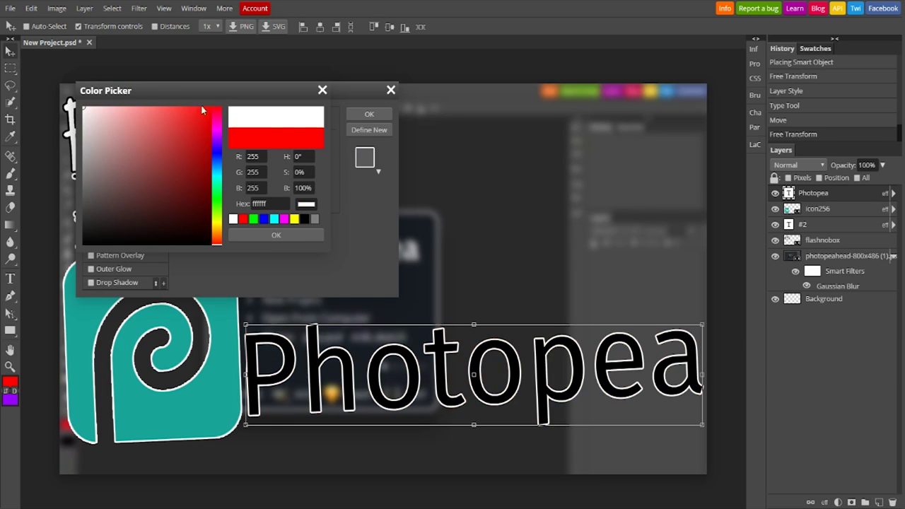
click(368, 113)
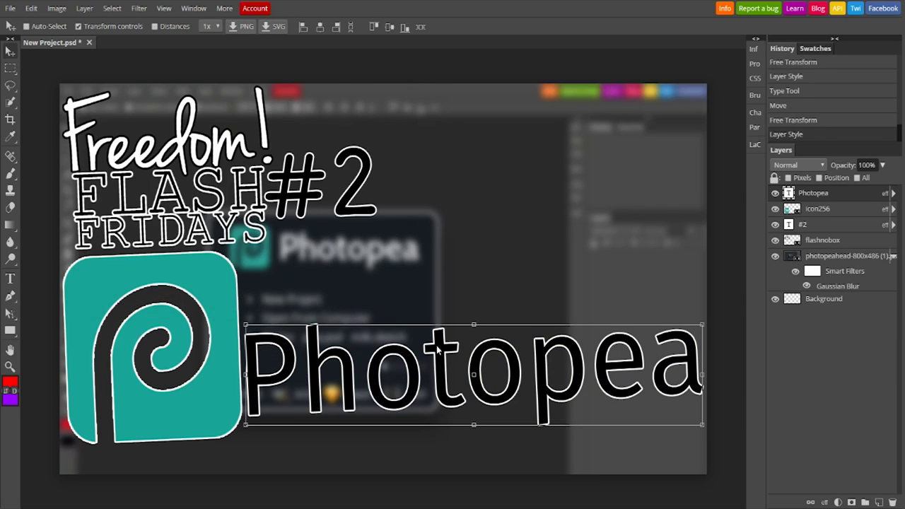
Duplicate the Photopea text upward and retype the copy as 'Thumbnails in'
alt+drag(440, 323, 430, 233)
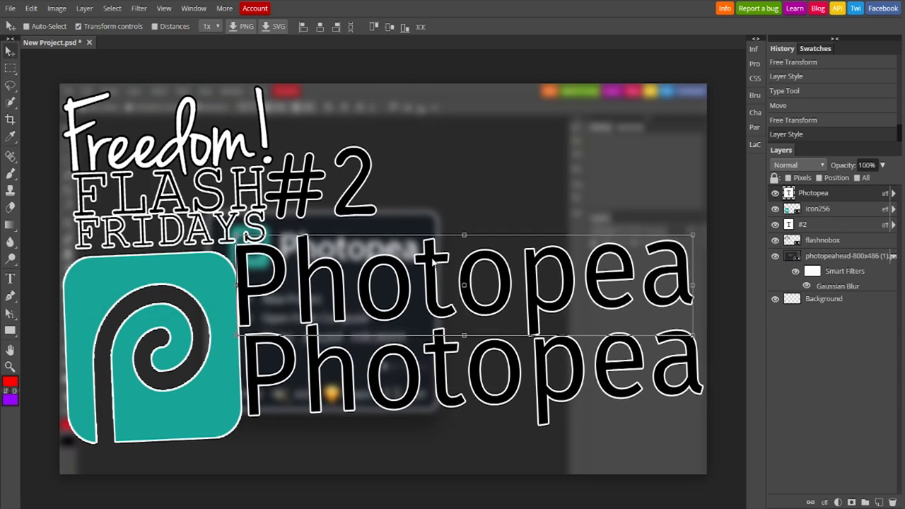
mouse_move(13, 297)
click(10, 279)
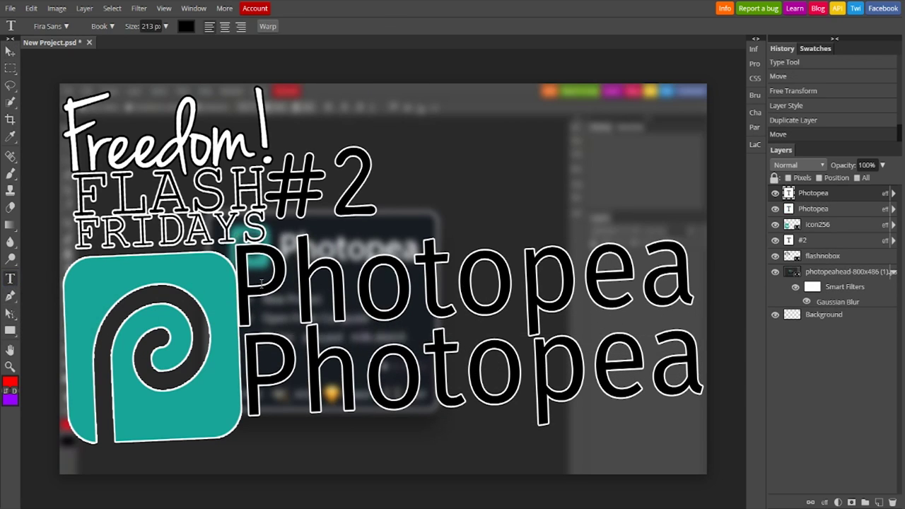
drag(241, 280, 693, 285)
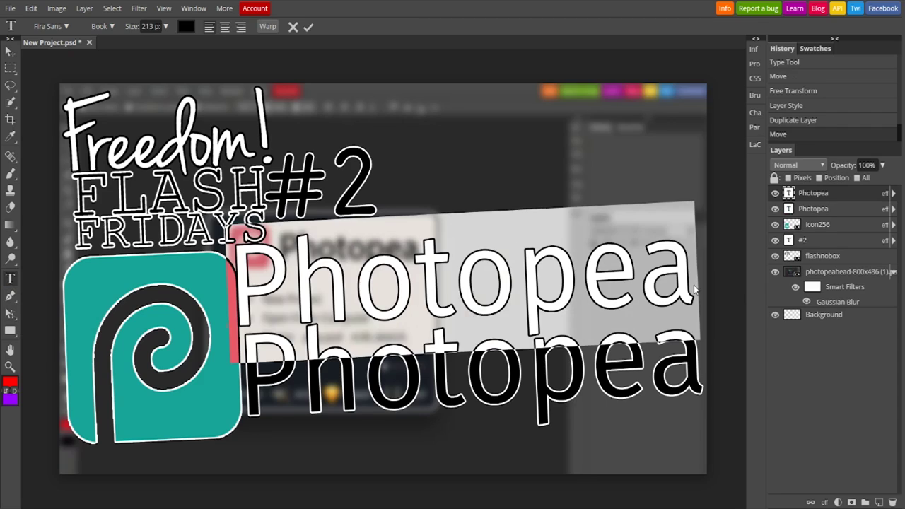
text(Thumbnail)
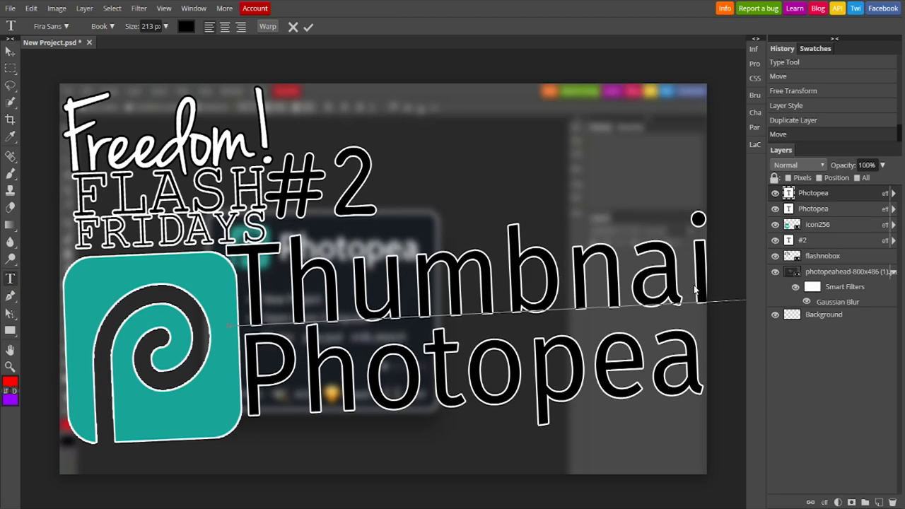
click(10, 53)
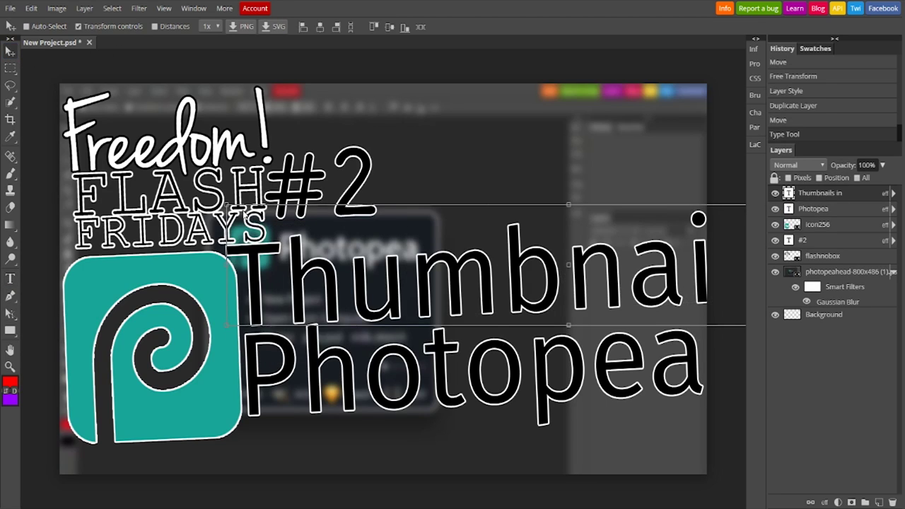
Scale the 'Thumbnails in' text to 66.6% and place it just above the Photopea title
click(228, 206)
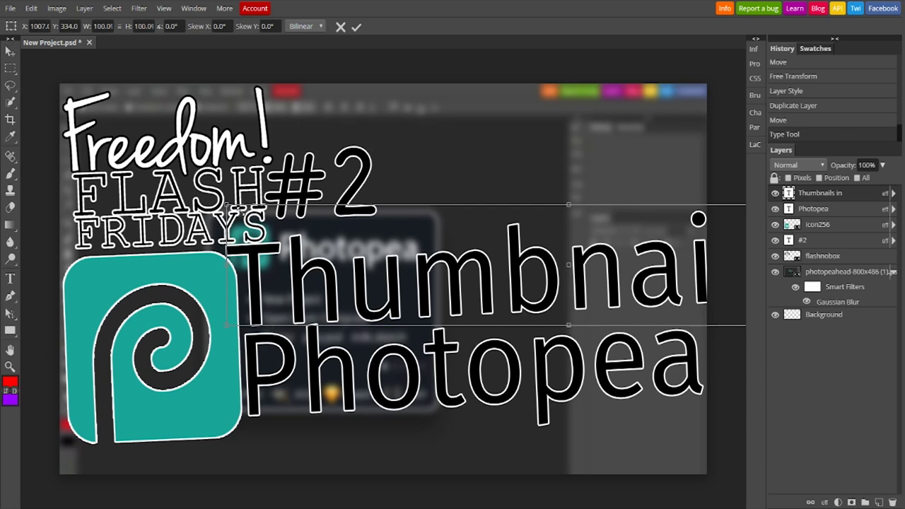
drag(226, 206, 267, 275)
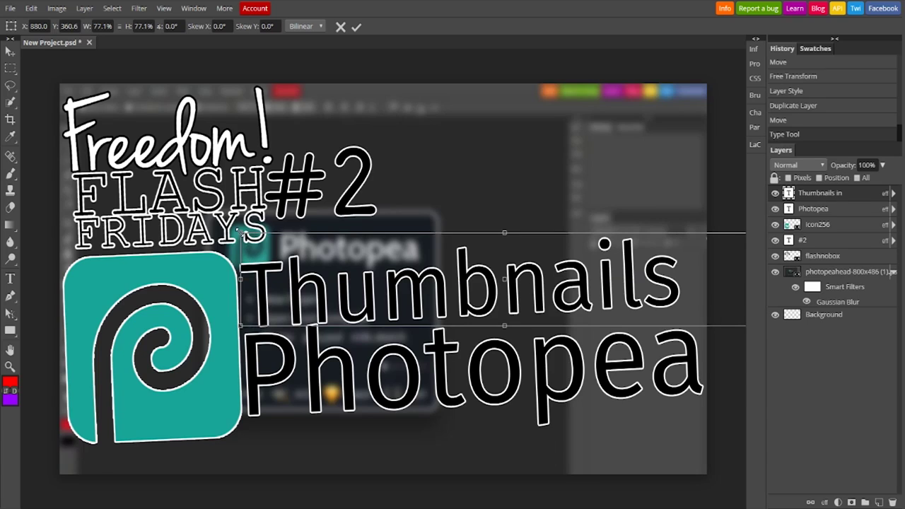
drag(240, 231, 312, 245)
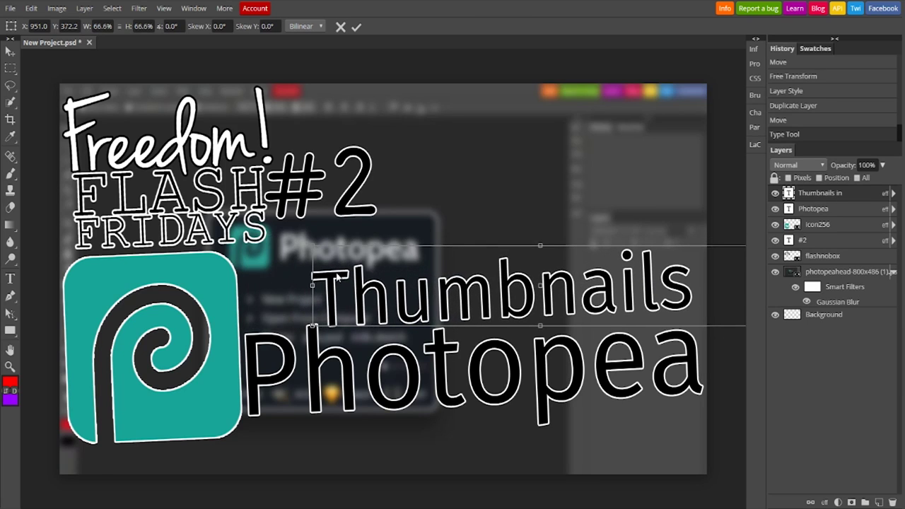
drag(339, 276, 269, 272)
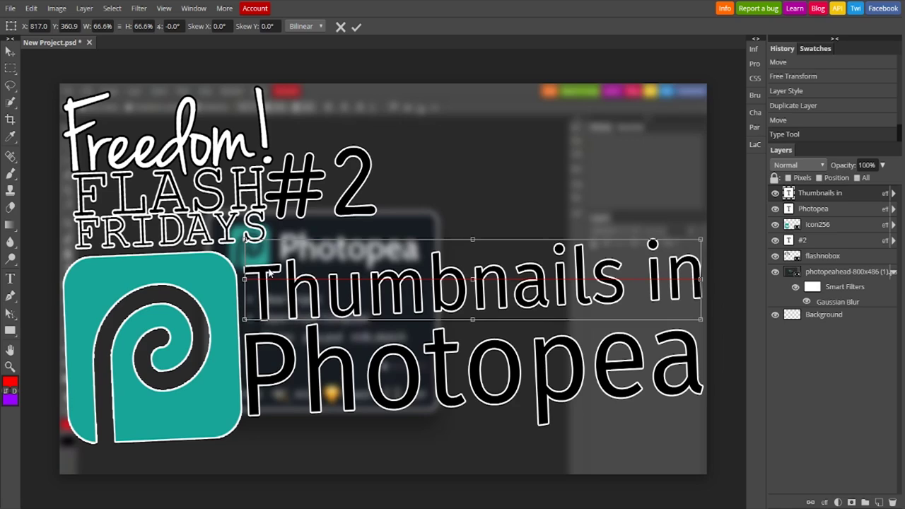
key(Return)
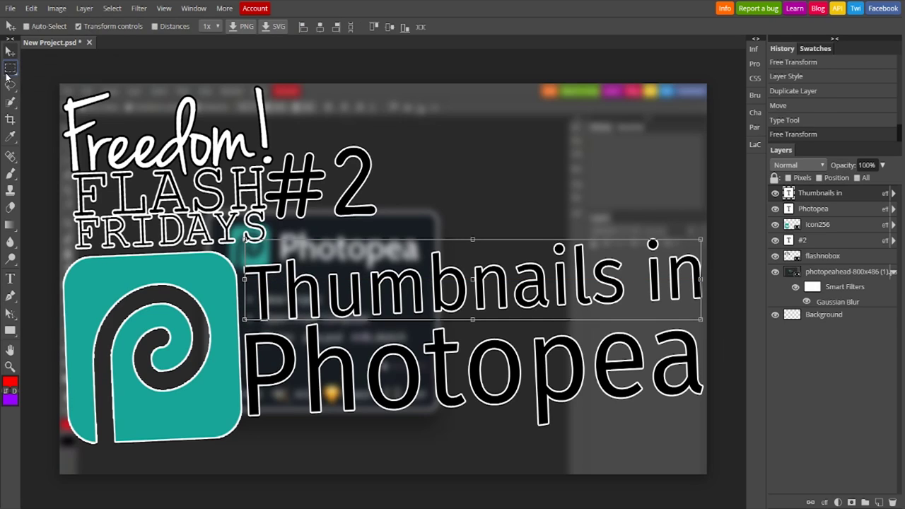
Select all of the 'Thumbnails in' text with the Type tool
click(7, 72)
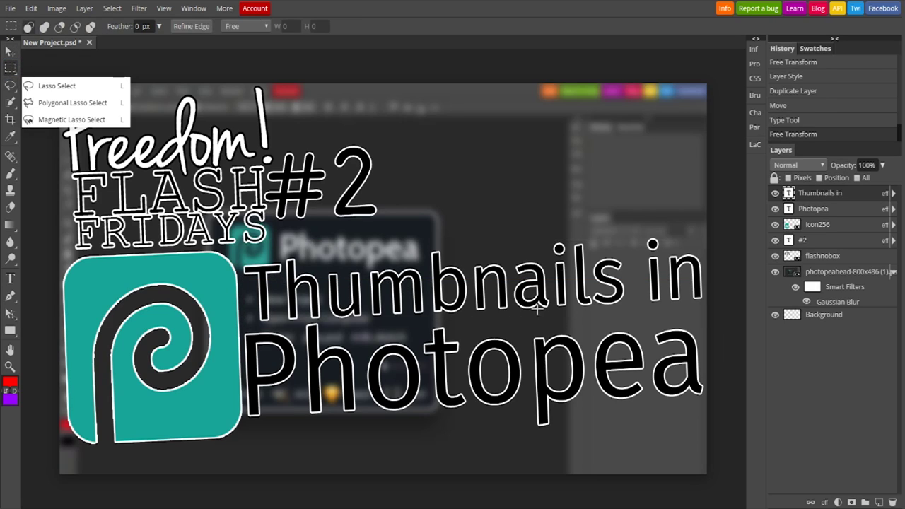
click(10, 278)
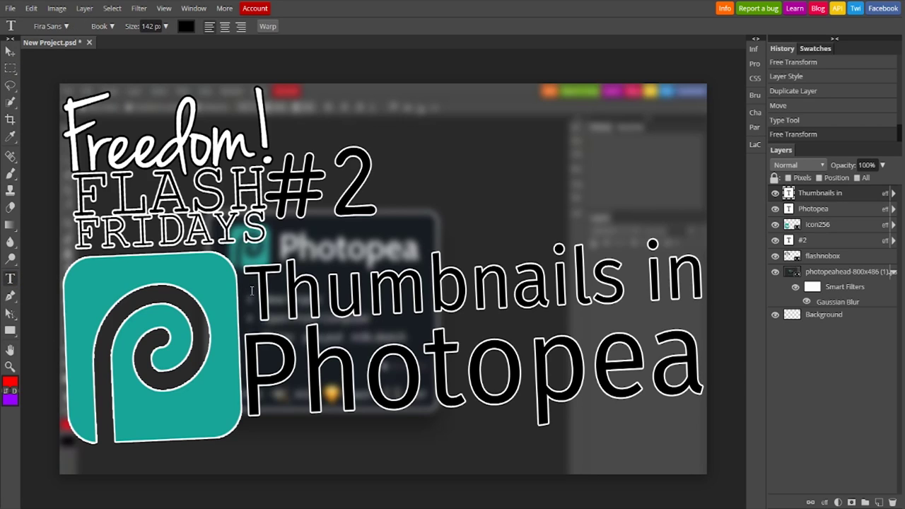
drag(251, 289, 703, 275)
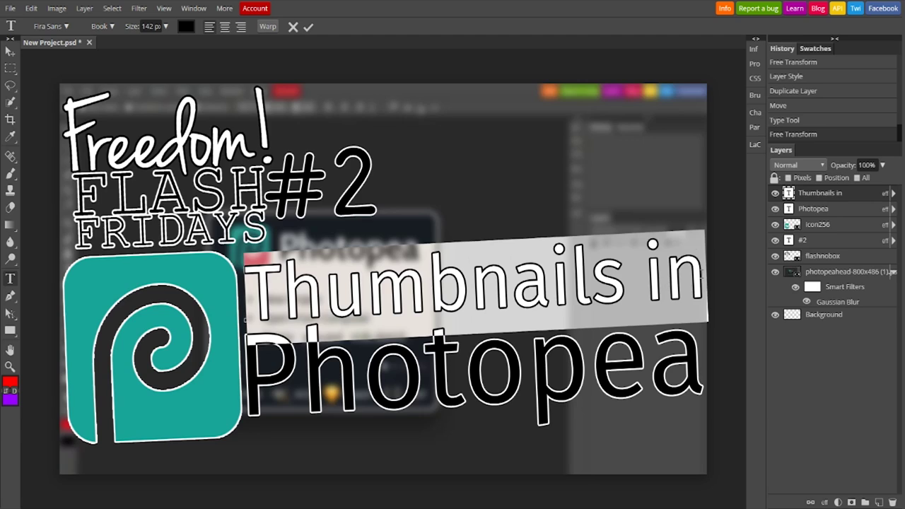
Add a black Stroke outline to the 'Thumbnails in' text
click(824, 502)
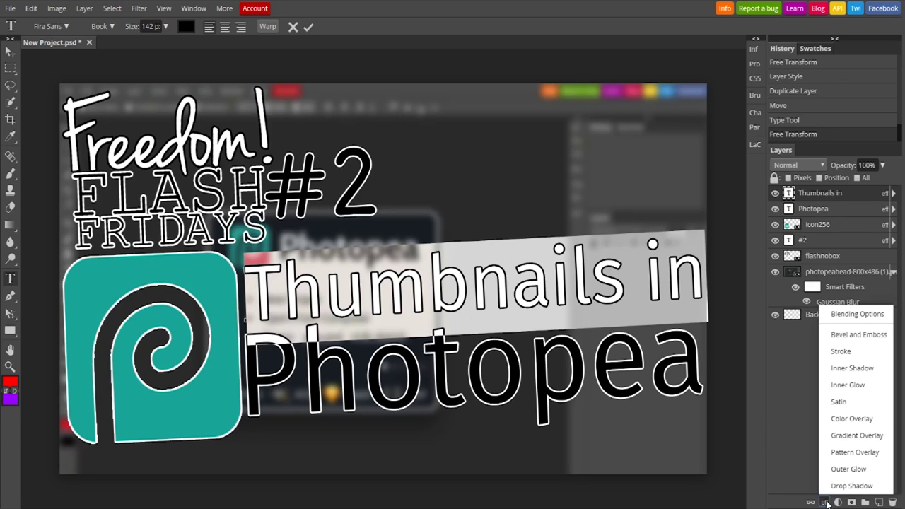
click(839, 351)
click(272, 203)
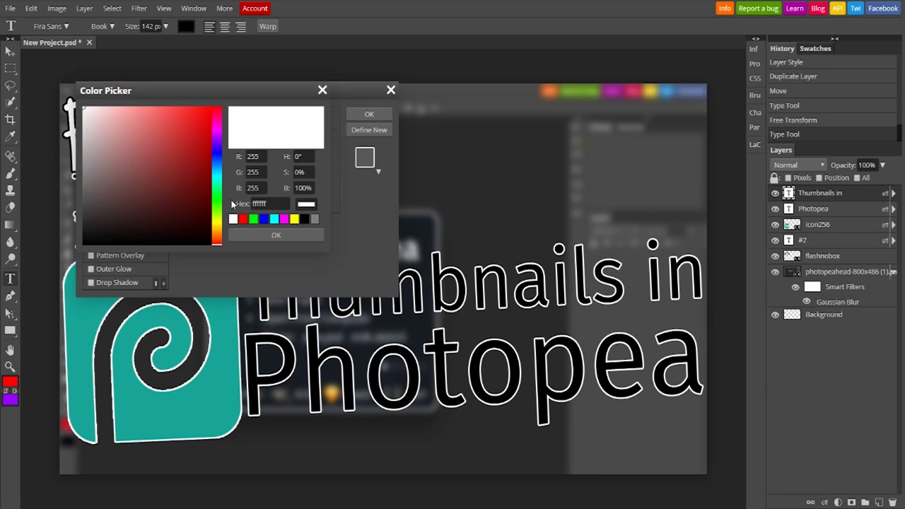
drag(178, 179, 226, 257)
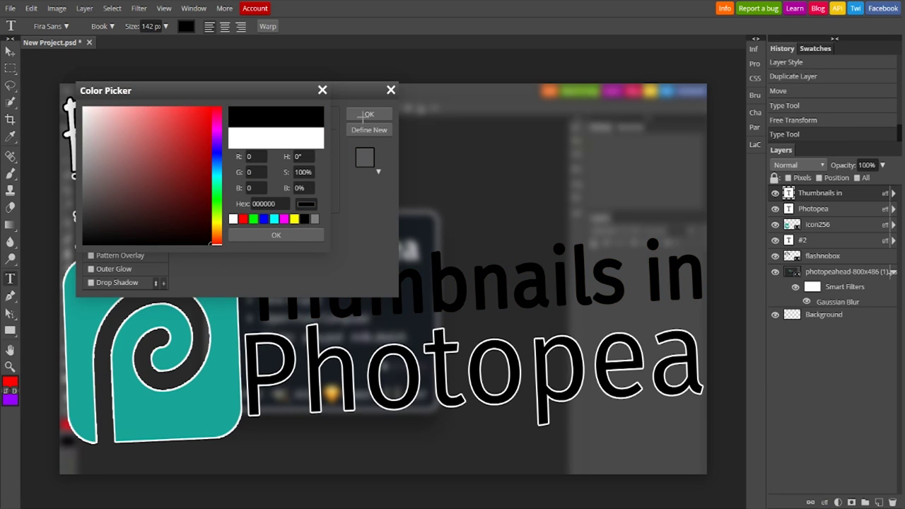
click(284, 235)
drag(310, 92, 507, 11)
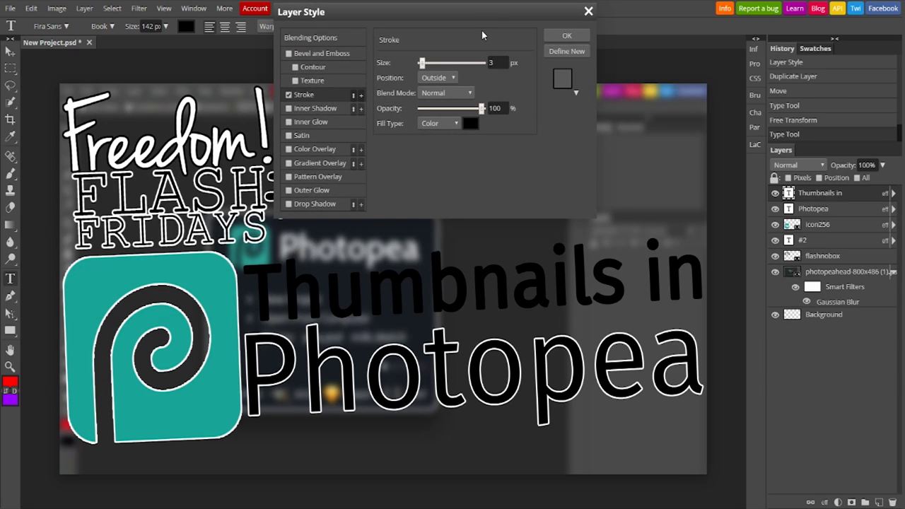
Add a white (ffffff) Color Overlay to the 'Thumbnails in' text and apply the style
click(311, 150)
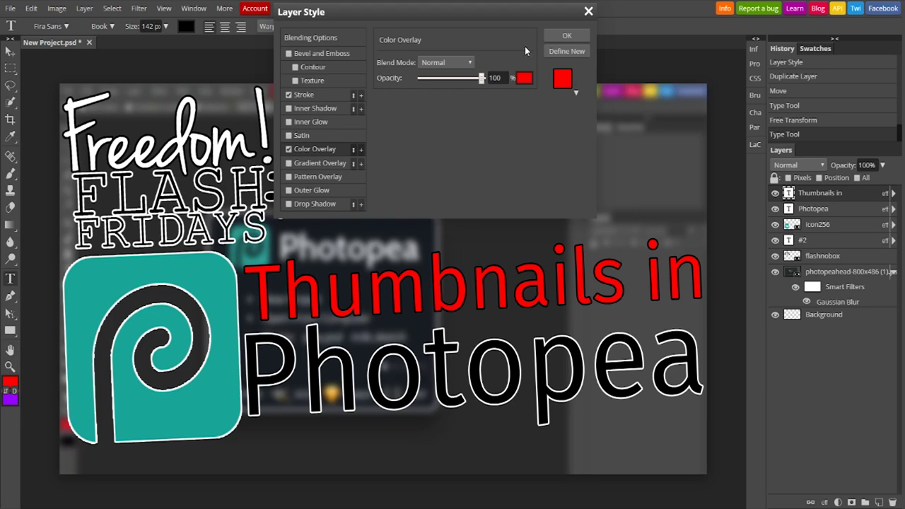
click(528, 85)
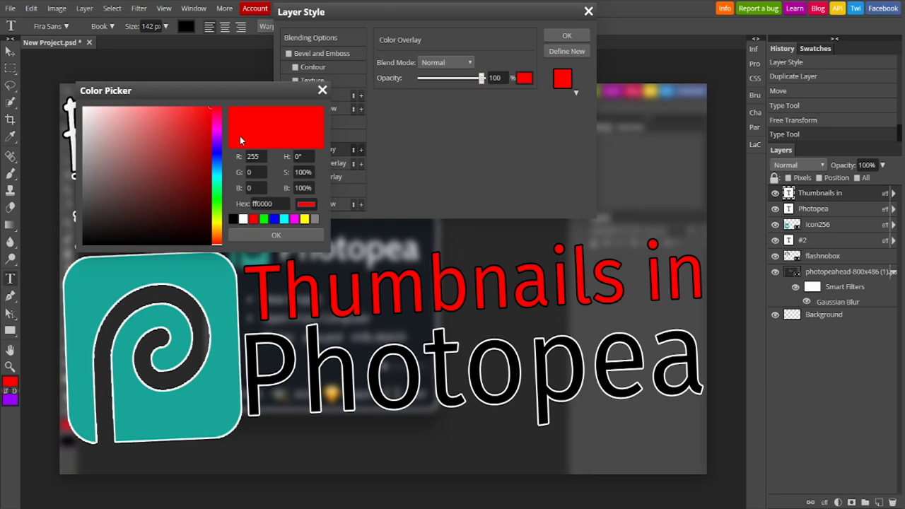
drag(209, 110, 48, 94)
click(281, 236)
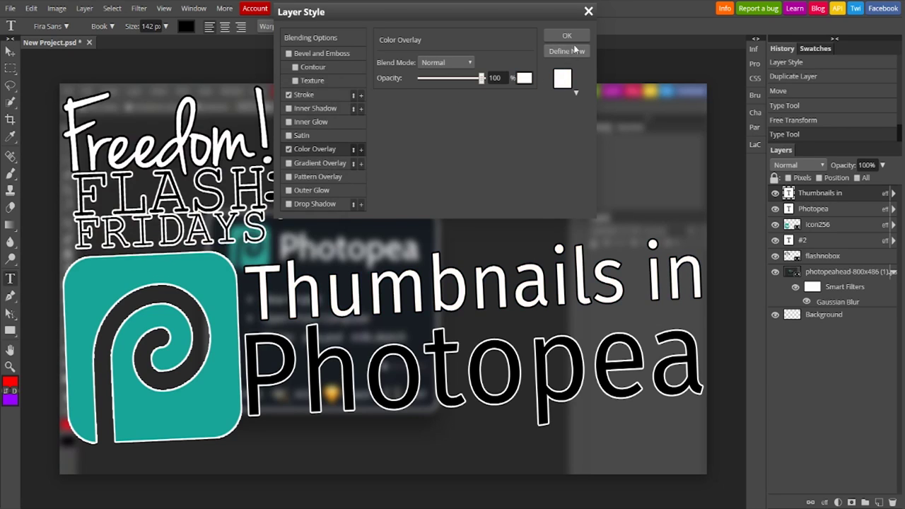
click(571, 35)
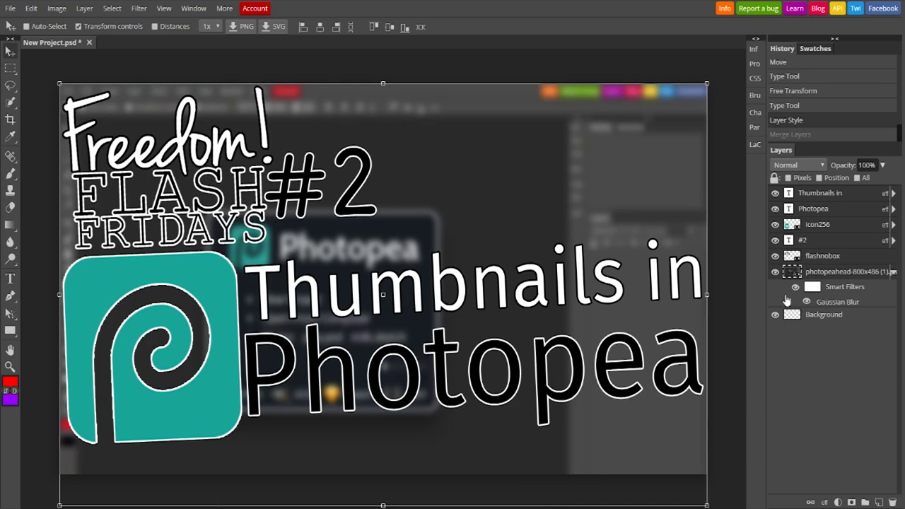
Select the layers from 'Thumbnails in' down to flashnobox and merge them into one
click(832, 196)
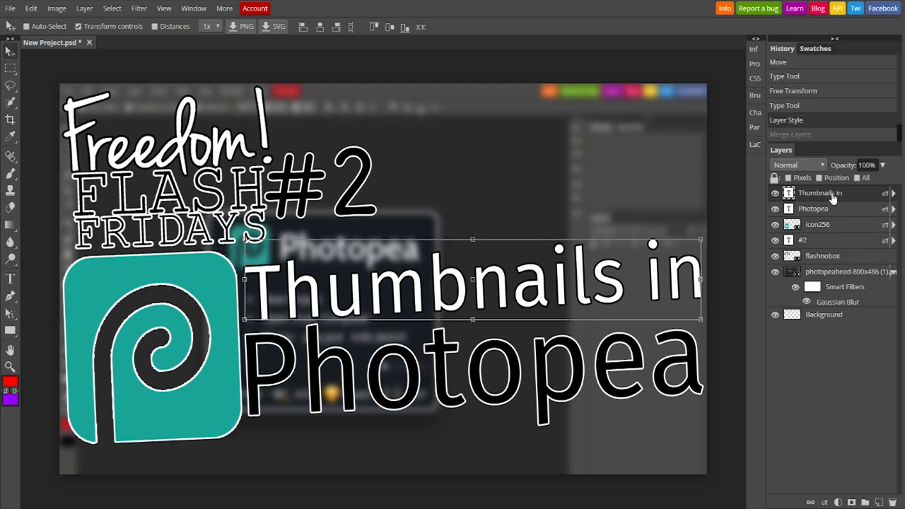
click(827, 259)
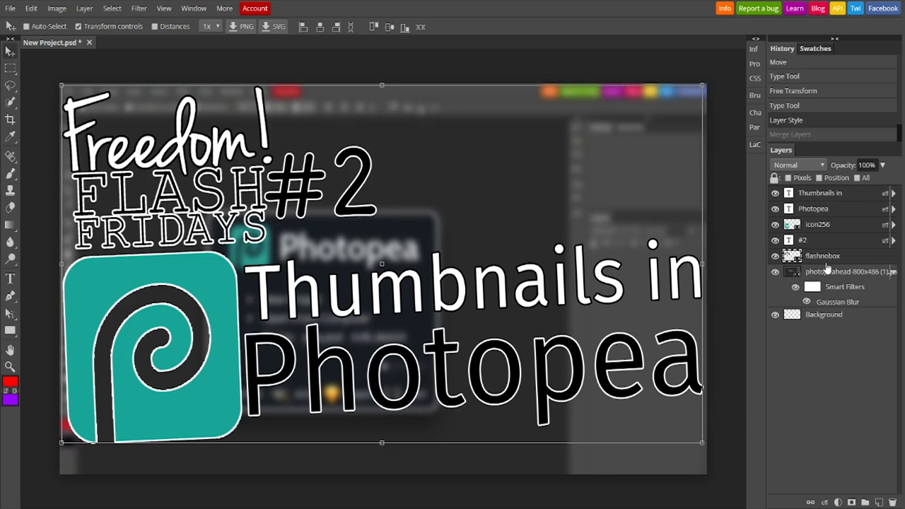
right_click(820, 261)
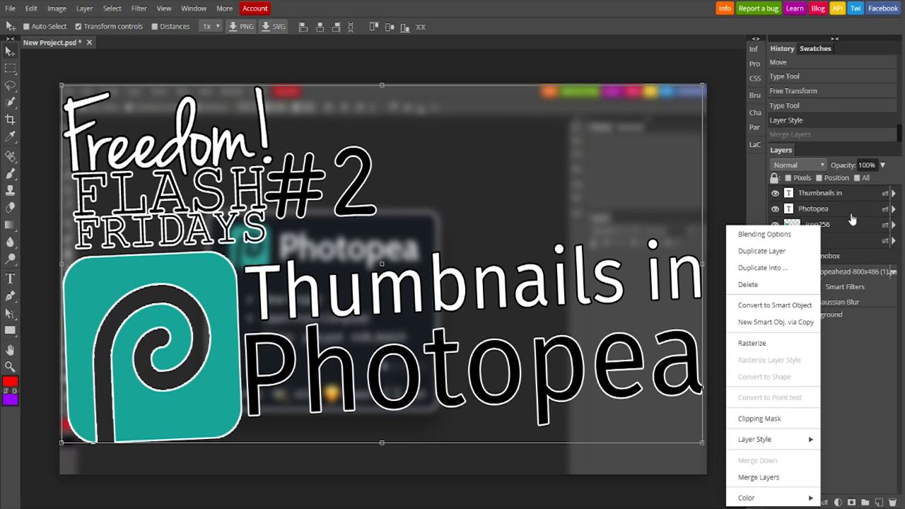
click(760, 477)
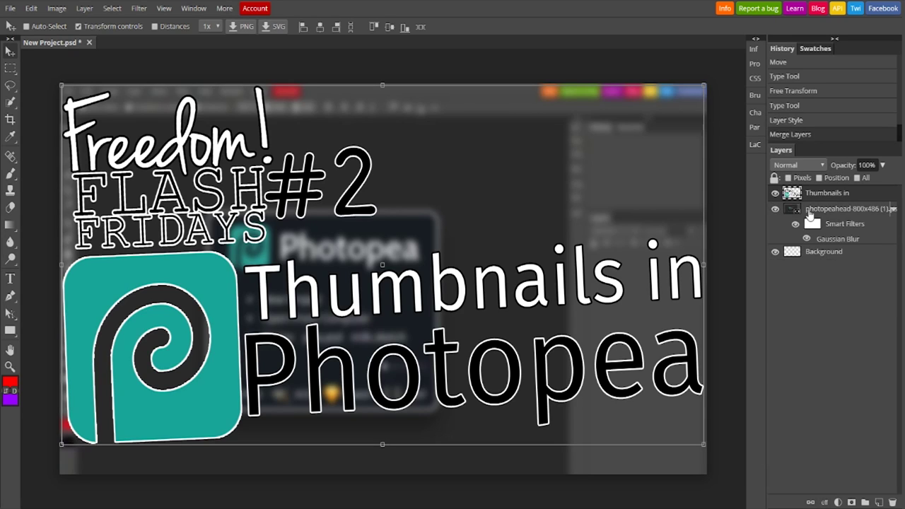
Toggle the merged layer's visibility to check it against the blurred background
click(774, 194)
click(774, 194)
click(774, 194)
click(775, 194)
click(774, 194)
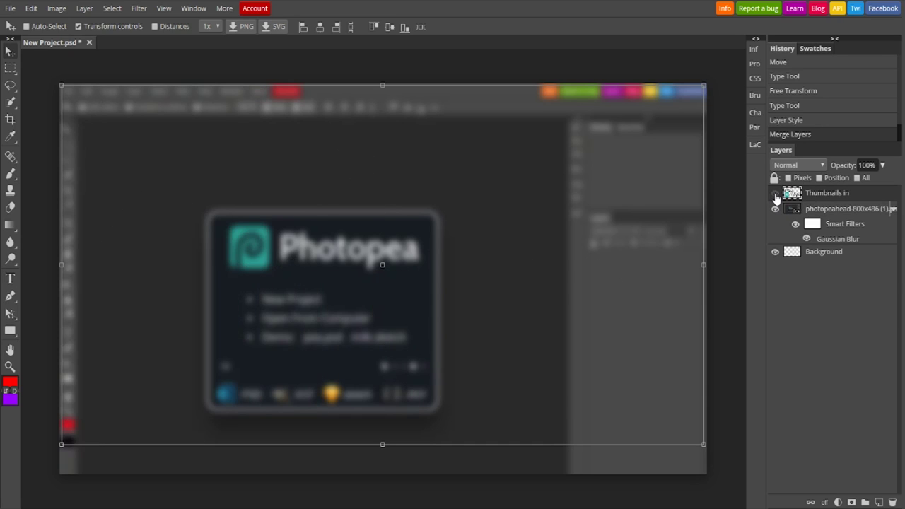
click(774, 194)
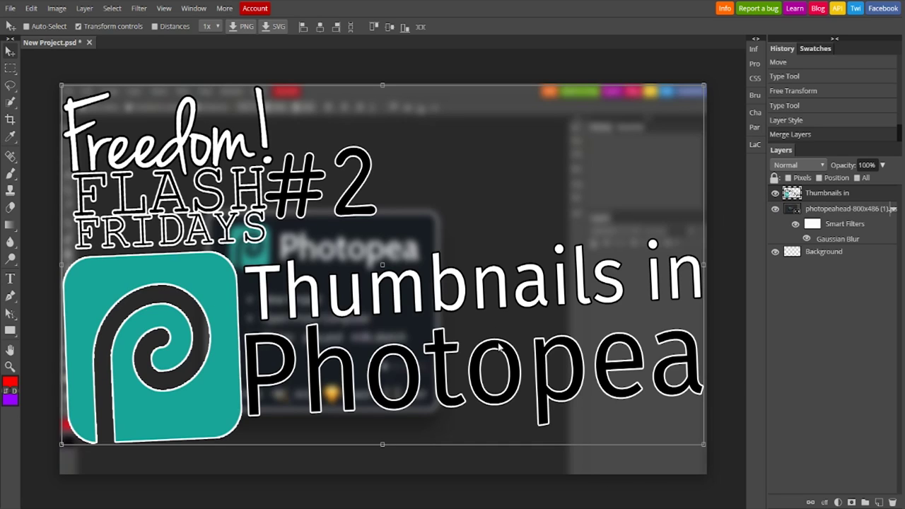
click(775, 193)
click(775, 194)
Apply a Drop Shadow with 113° angle, 19 px distance, 96% opacity and 12 px size
click(823, 501)
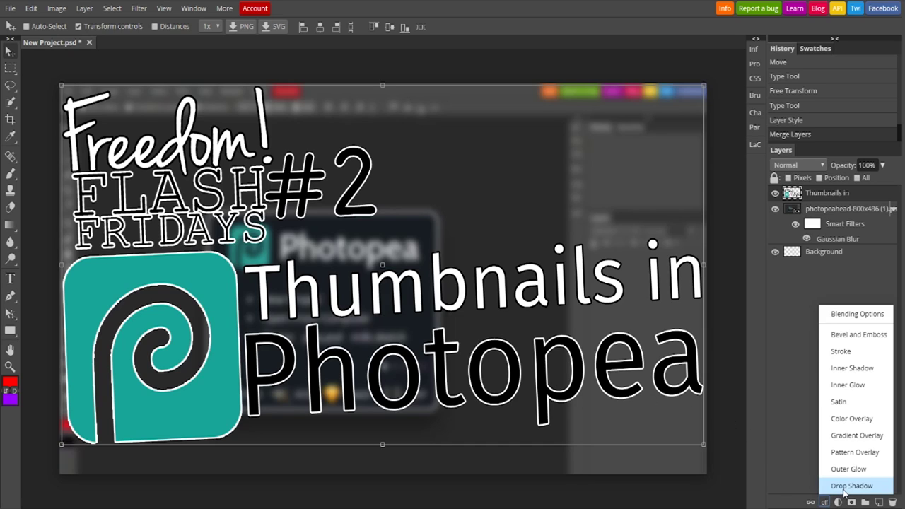
click(845, 485)
drag(264, 91, 322, 51)
click(287, 134)
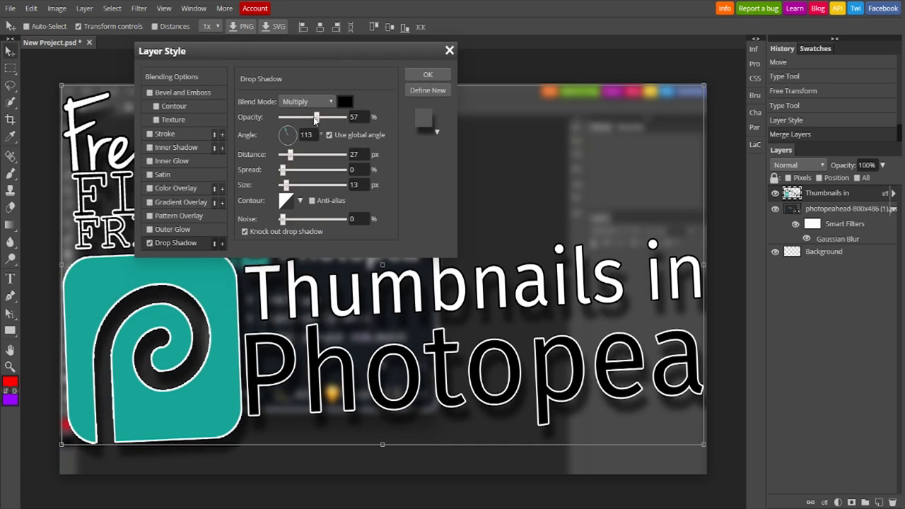
drag(287, 155, 284, 155)
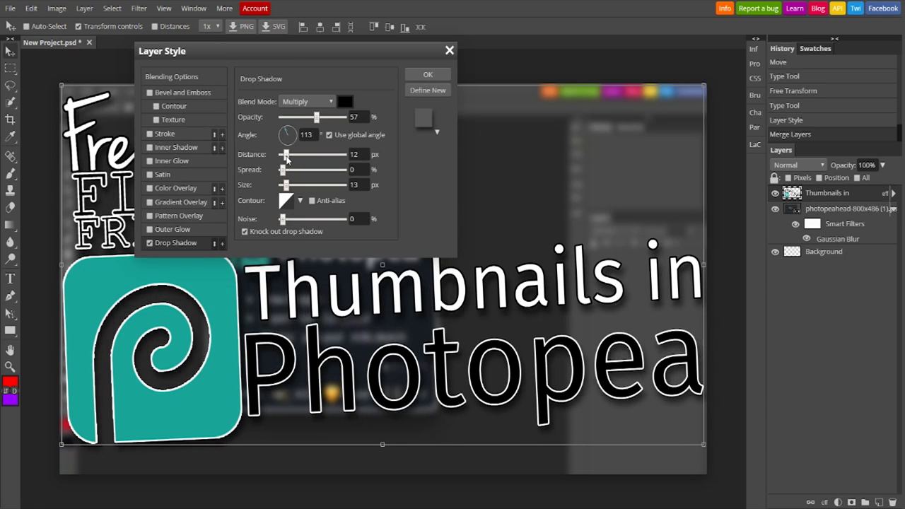
drag(316, 117, 341, 117)
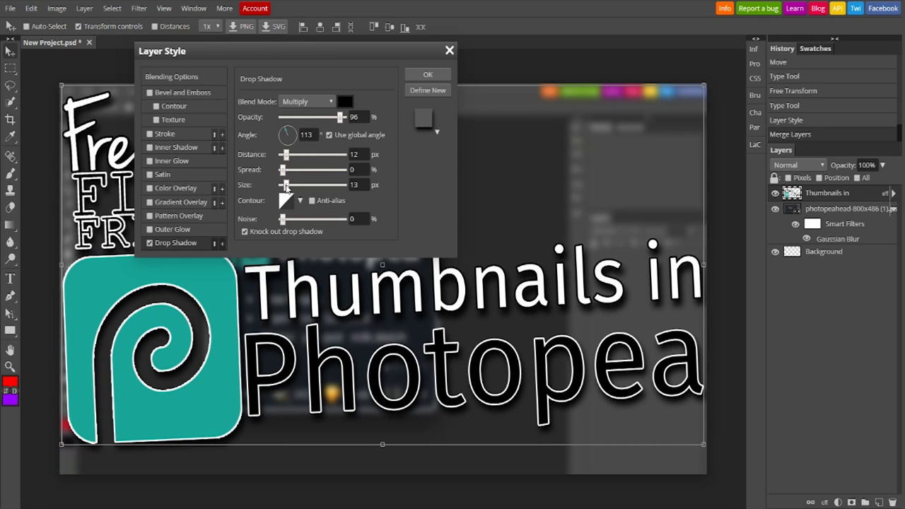
drag(286, 185, 285, 185)
drag(291, 153, 288, 157)
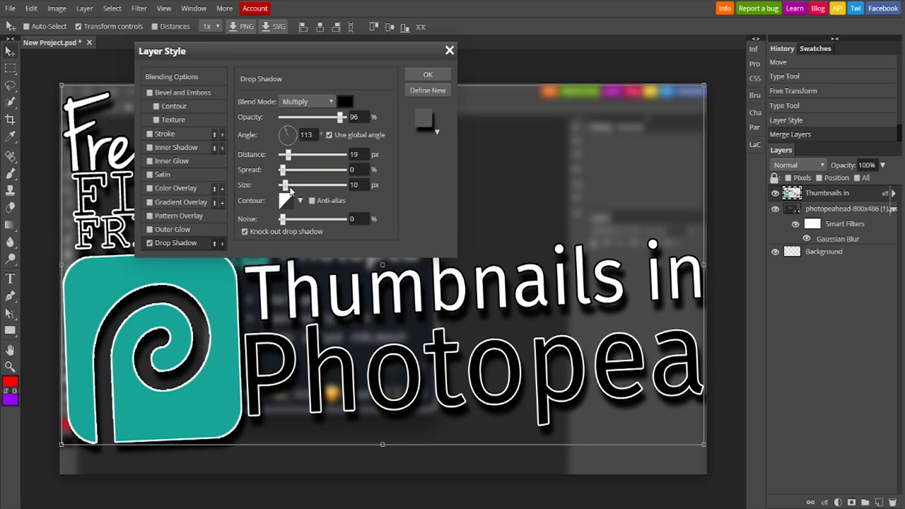
drag(285, 185, 288, 187)
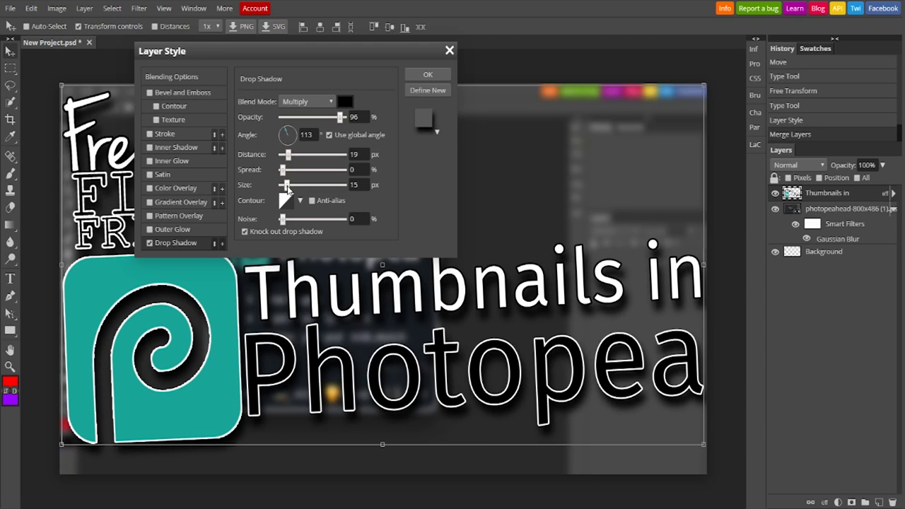
drag(288, 189, 286, 189)
click(422, 76)
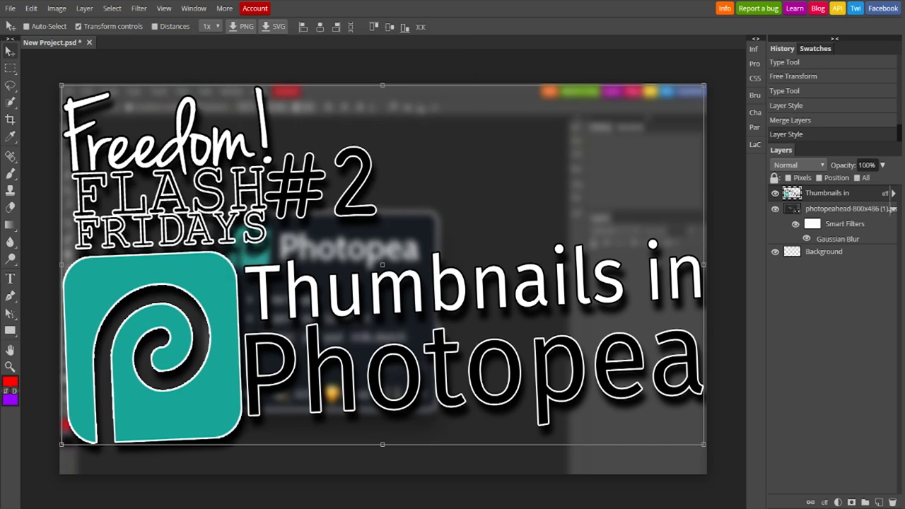
Clear the transform box with Rectangle Select and export the thumbnail as PNG
click(10, 68)
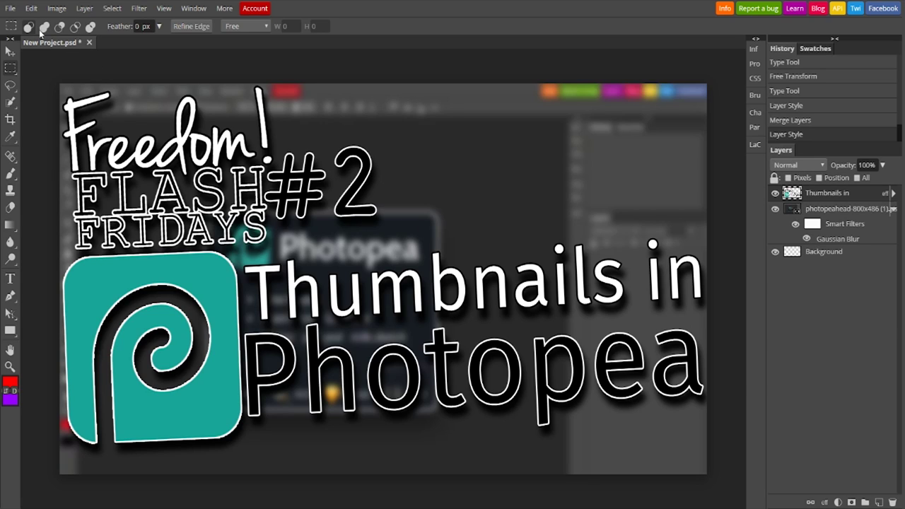
click(16, 14)
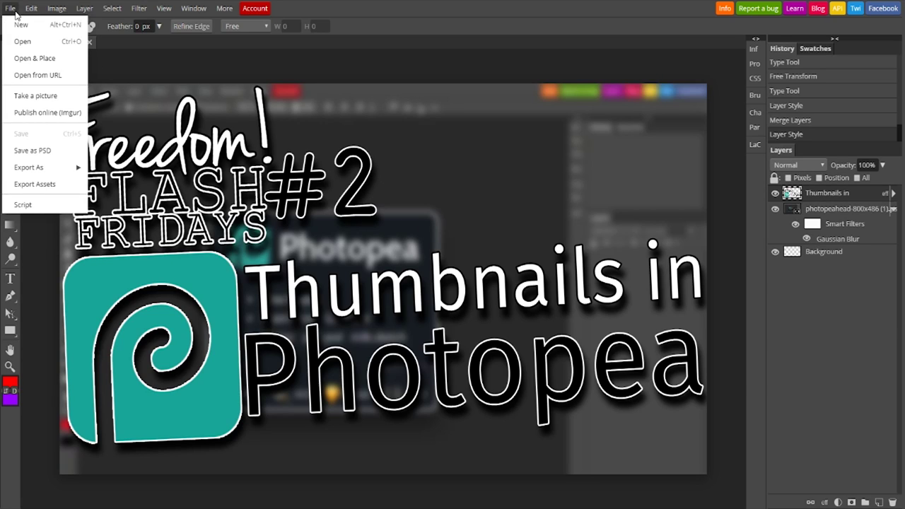
mouse_move(32, 173)
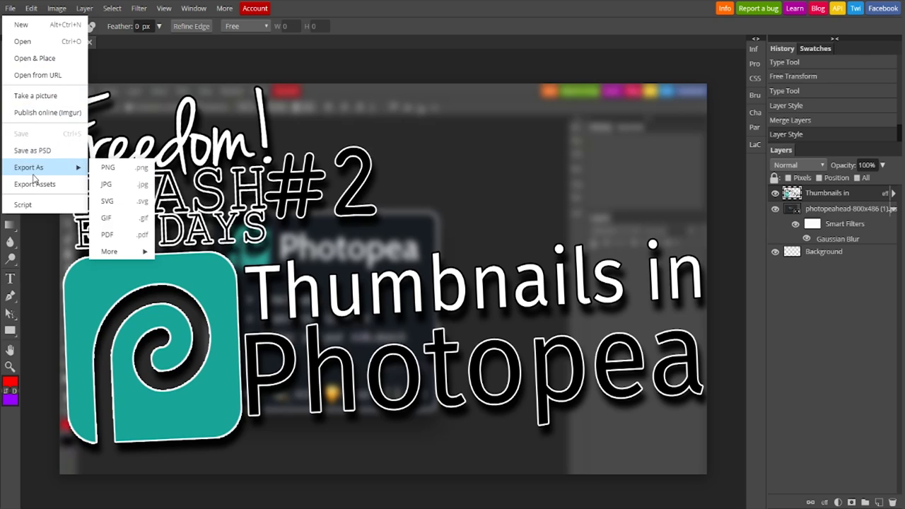
click(105, 170)
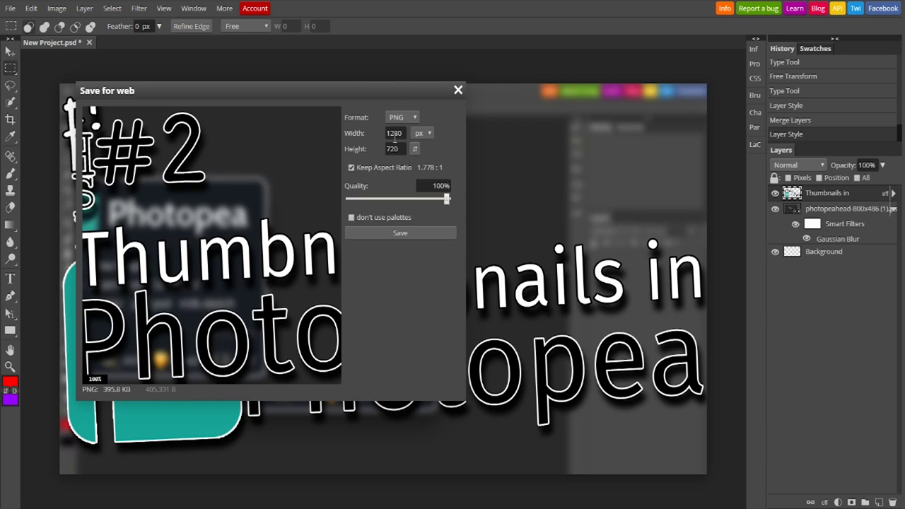
click(406, 237)
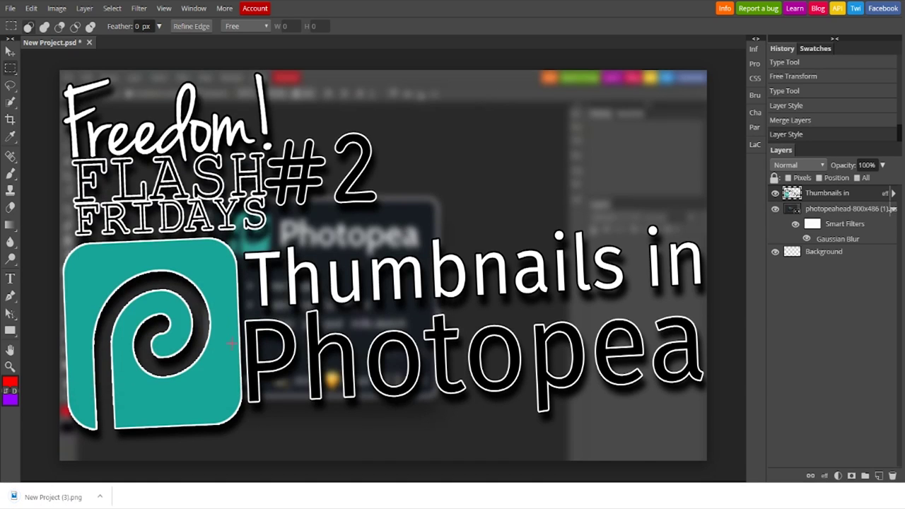